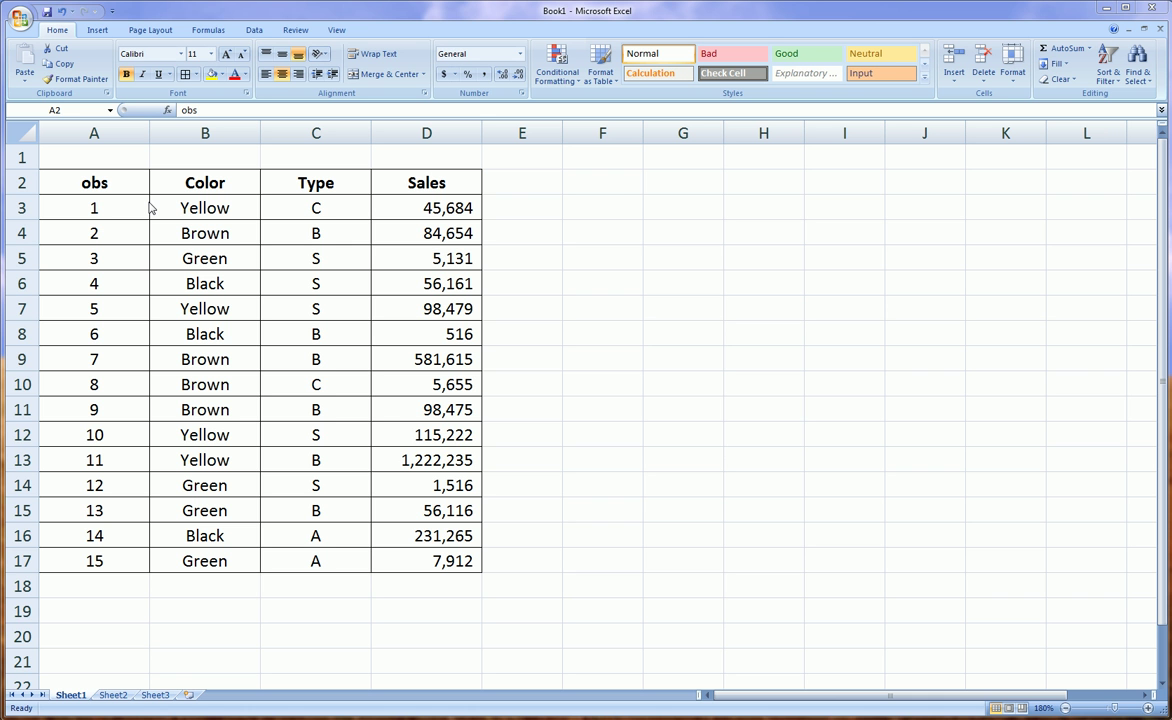
Create a PivotTable on a new worksheet from the data range A2:D17 on Sheet1, including the header row
{"action": "left_click_drag", "start_coordinate": [107, 172], "coordinate": [405, 557]}
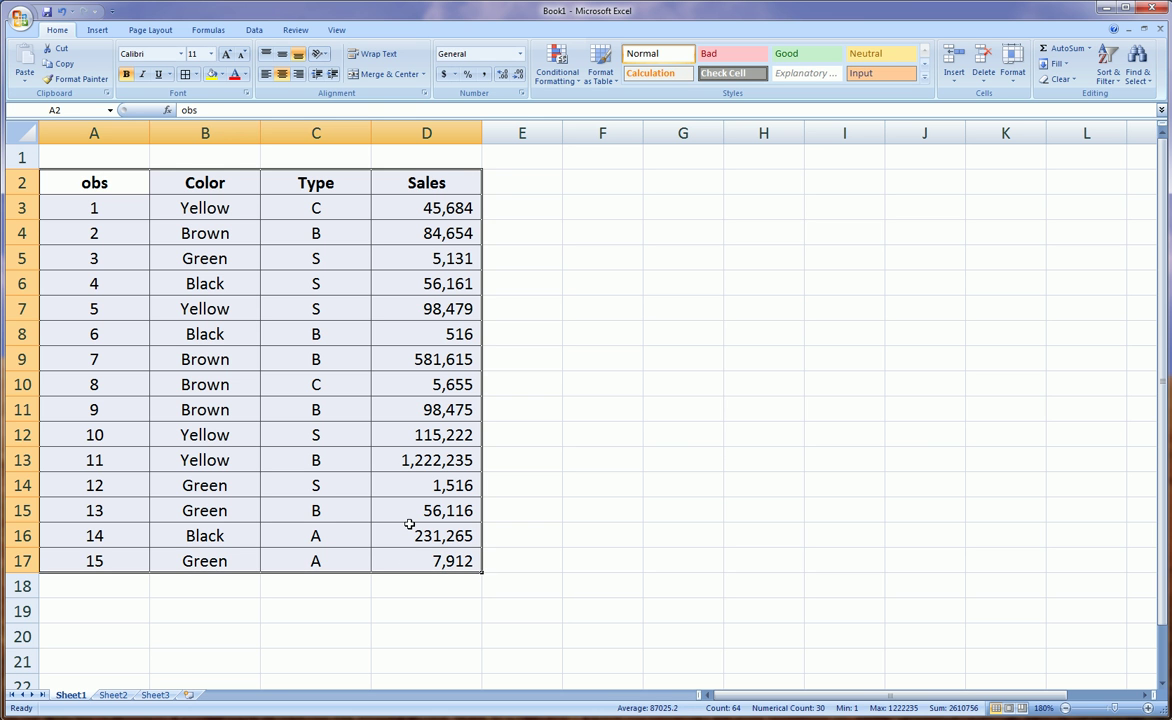
{"action": "left_click", "coordinate": [409, 527]}
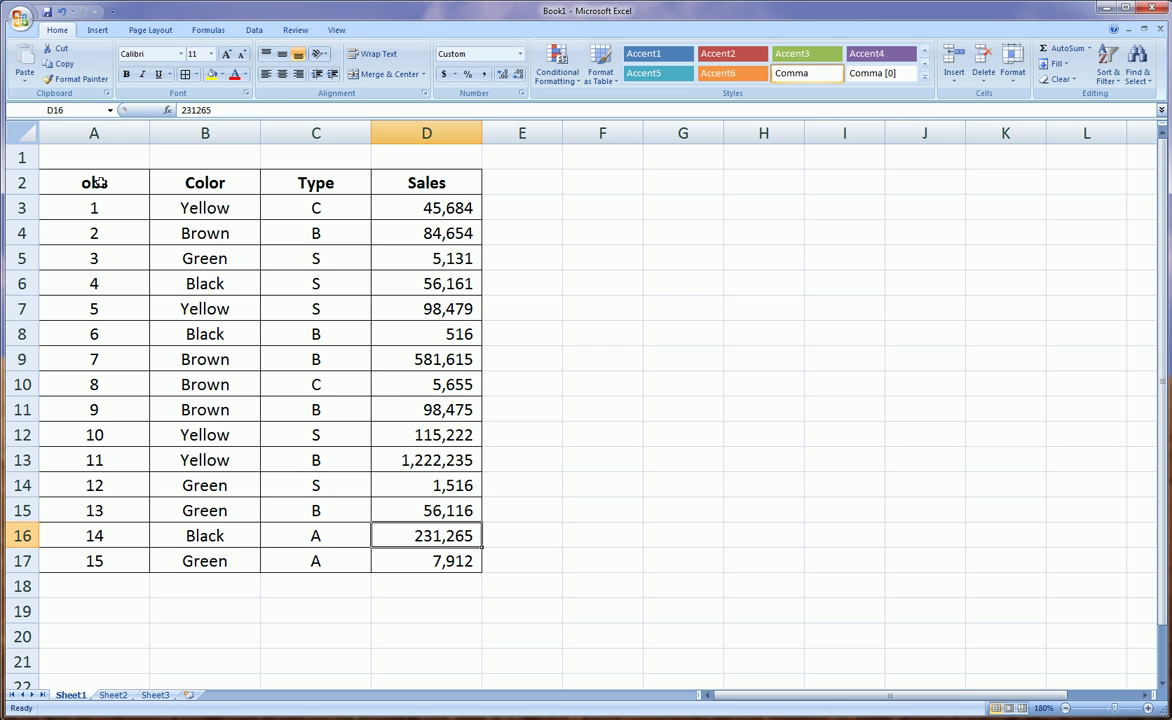
{"action": "left_click_drag", "start_coordinate": [97, 183], "coordinate": [436, 561]}
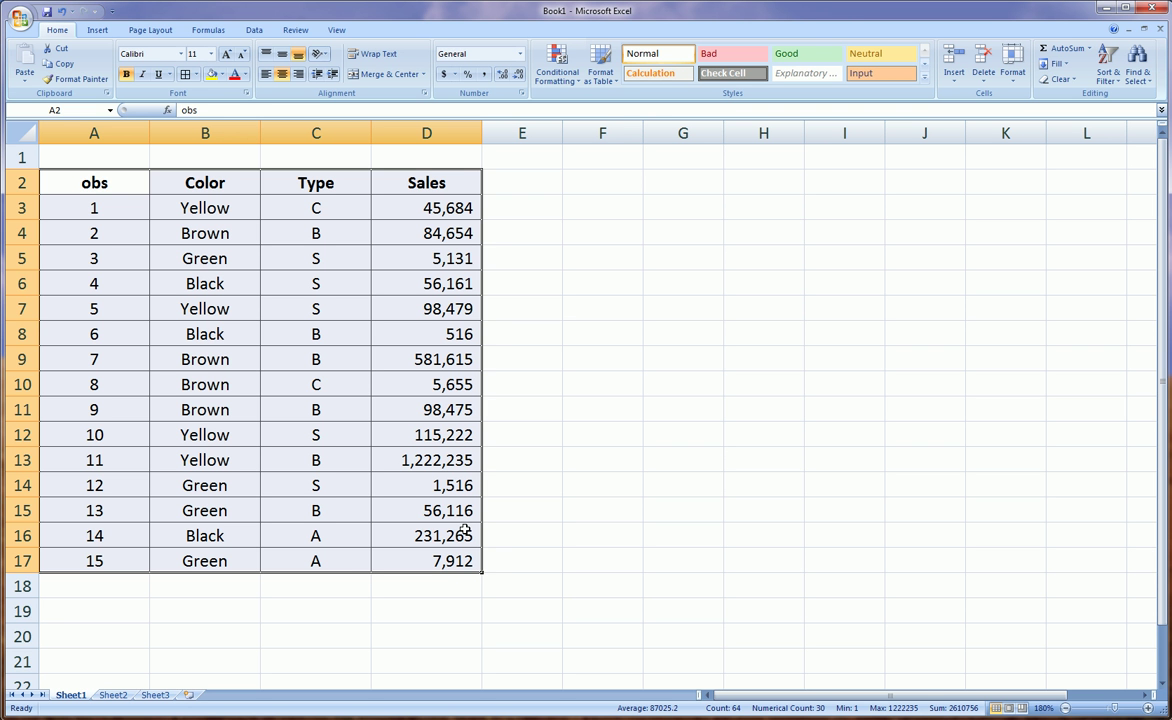
{"action": "left_click", "coordinate": [466, 531]}
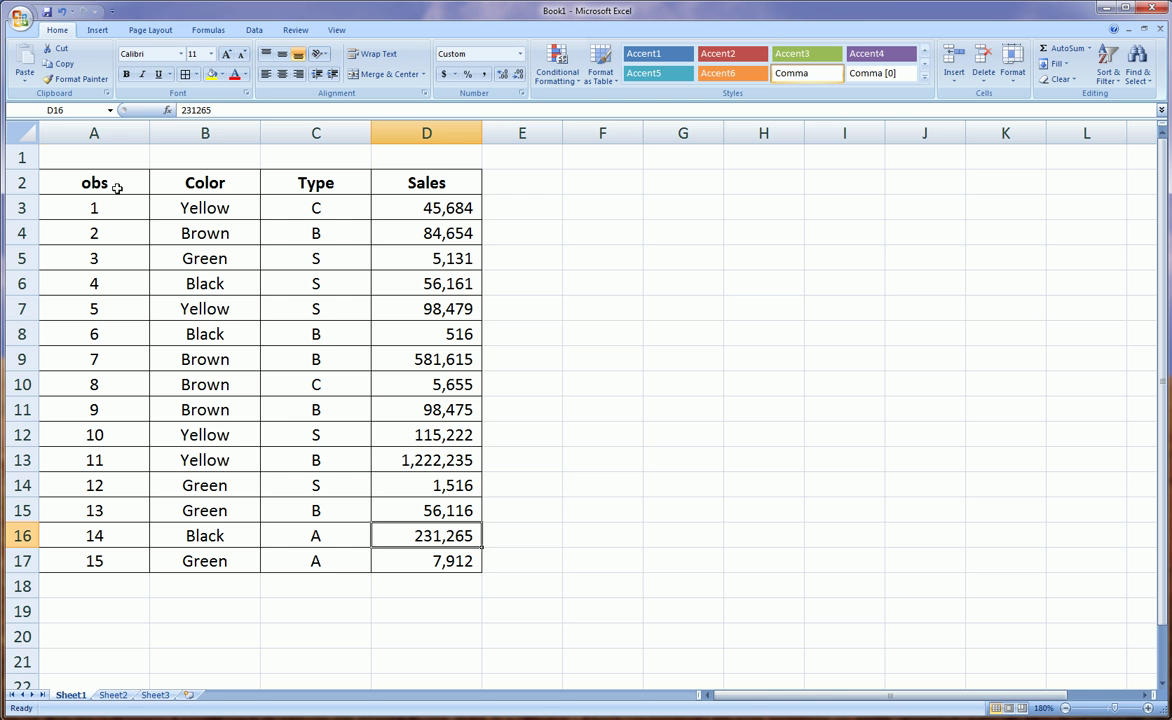
{"action": "left_click_drag", "start_coordinate": [110, 182], "coordinate": [440, 559]}
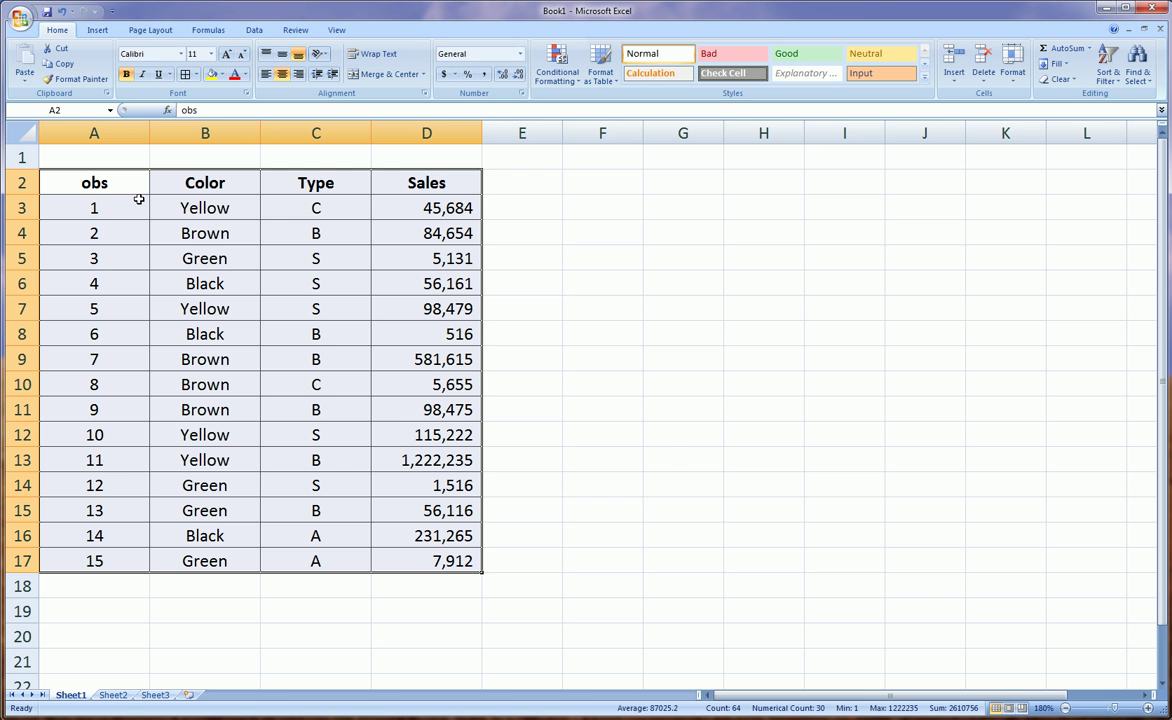
{"action": "left_click_drag", "start_coordinate": [120, 172], "coordinate": [424, 553]}
{"action": "left_click", "coordinate": [97, 30]}
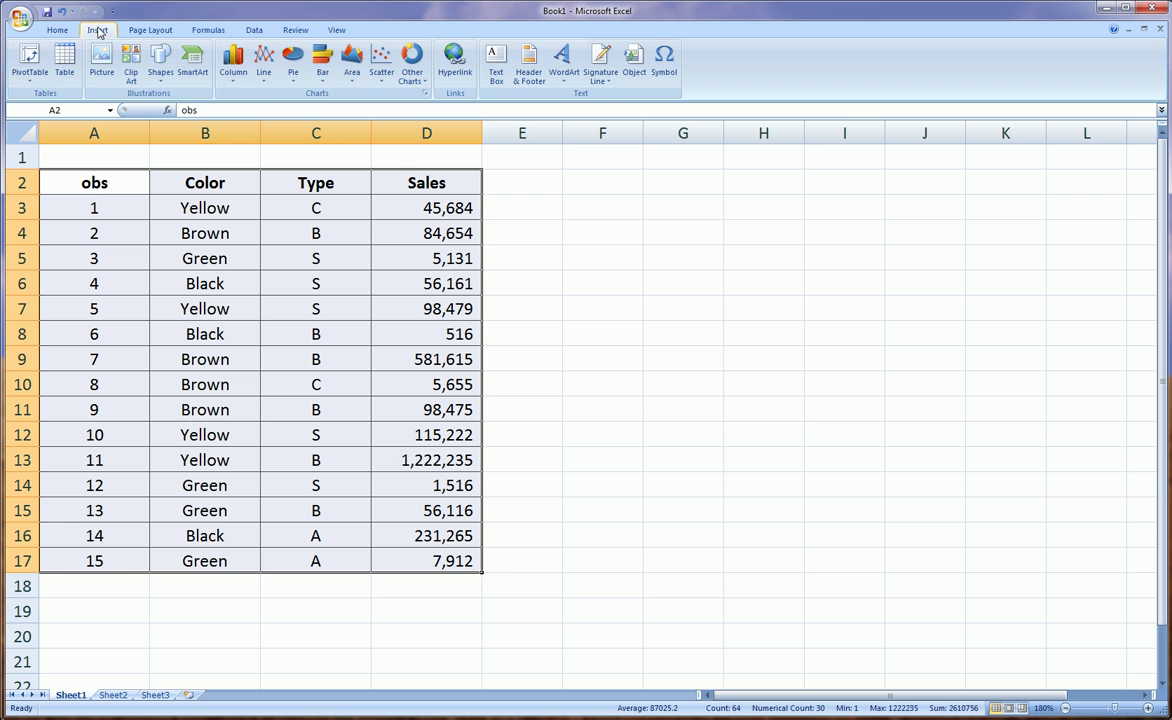
{"action": "left_click", "coordinate": [31, 79]}
{"action": "left_click", "coordinate": [32, 91]}
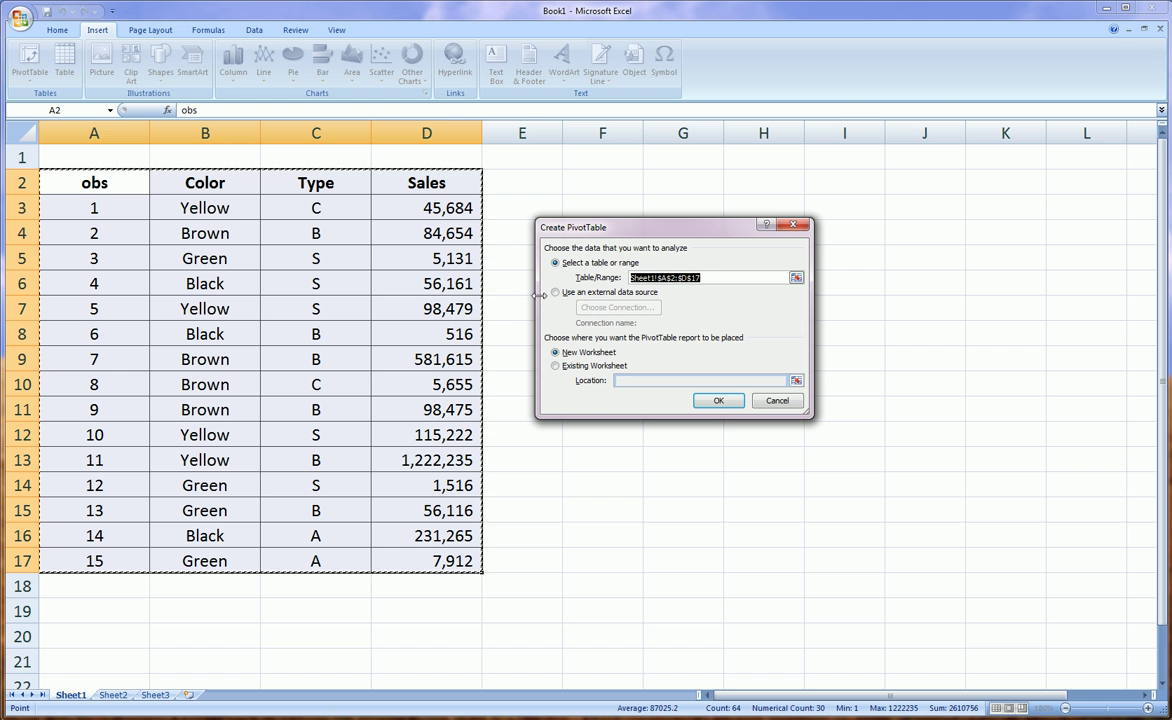
{"action": "left_click", "coordinate": [557, 353]}
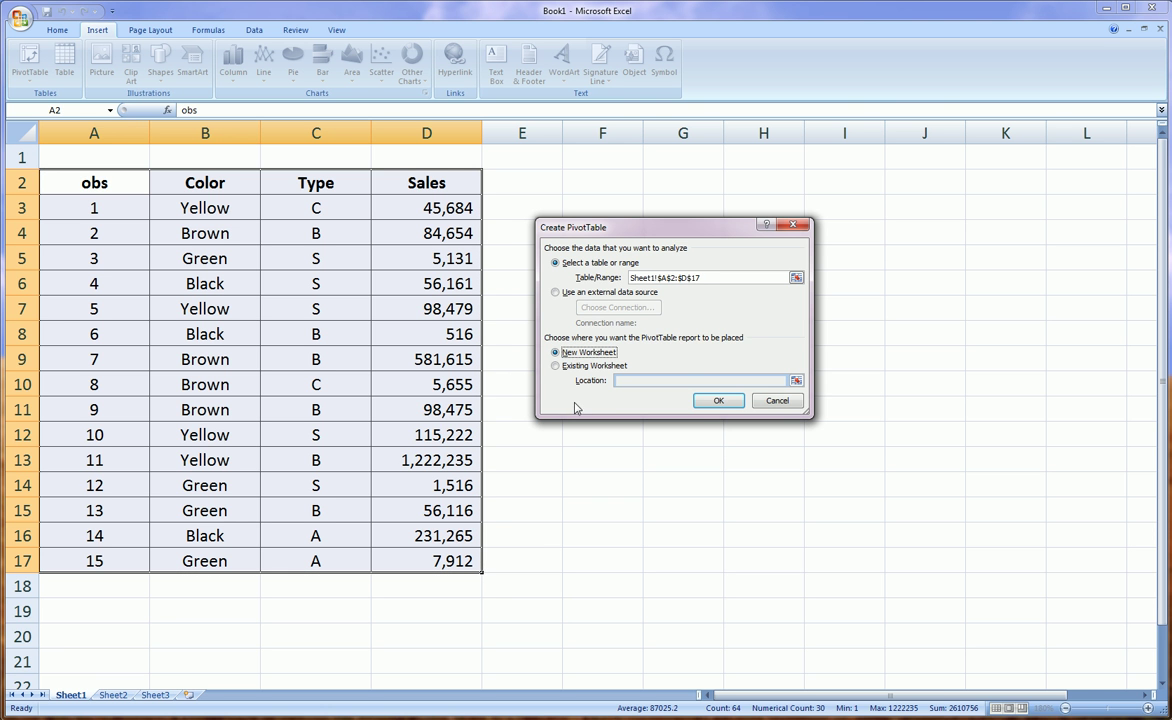
{"action": "left_click", "coordinate": [718, 402]}
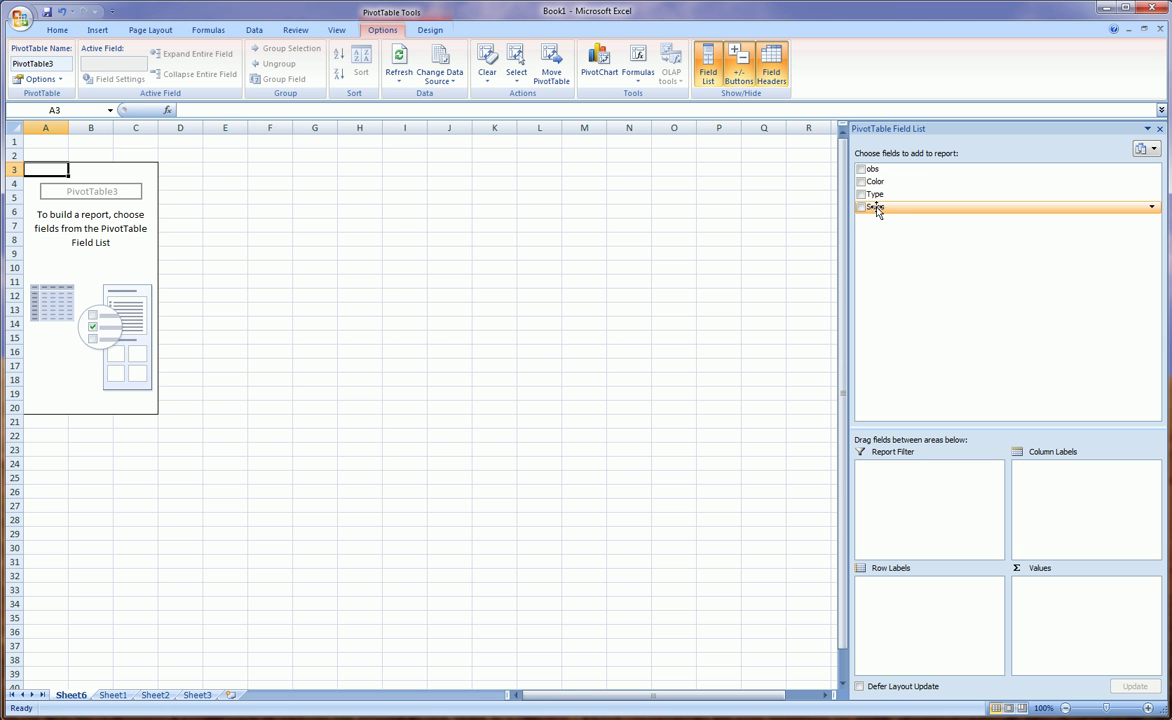
Add the Sales field to Values and the Color field to Column Labels in the PivotTable
{"action": "left_click_drag", "start_coordinate": [876, 210], "coordinate": [1059, 613]}
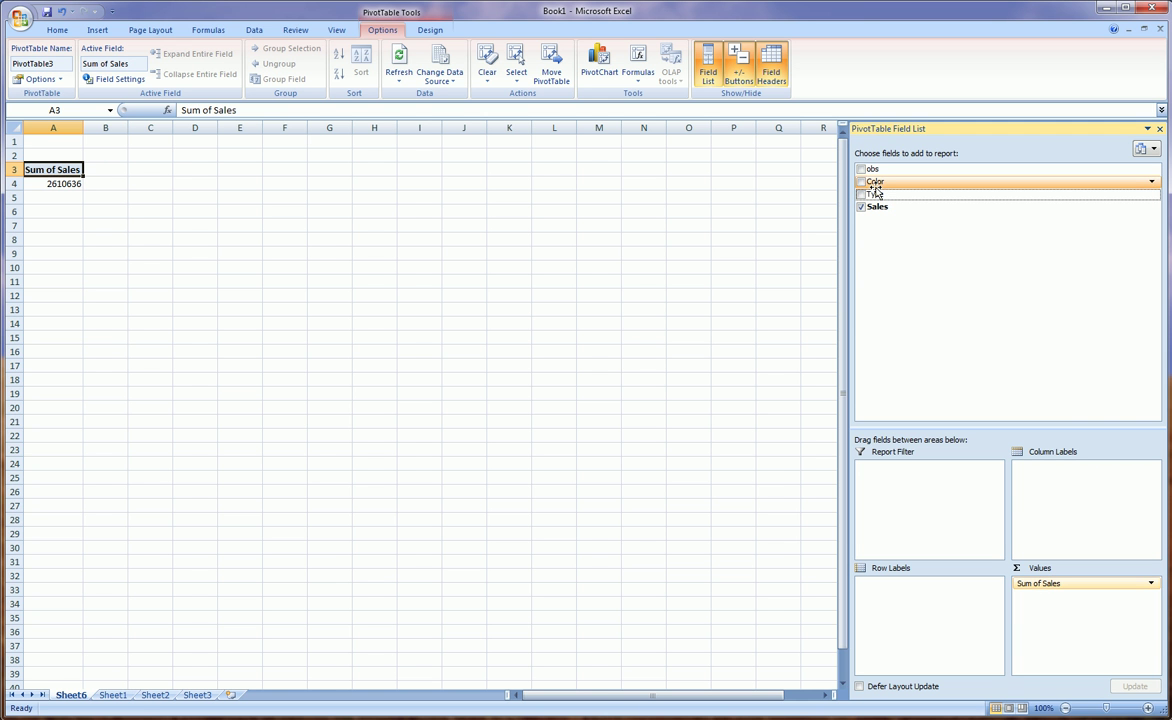
{"action": "left_click_drag", "start_coordinate": [875, 185], "coordinate": [1054, 479]}
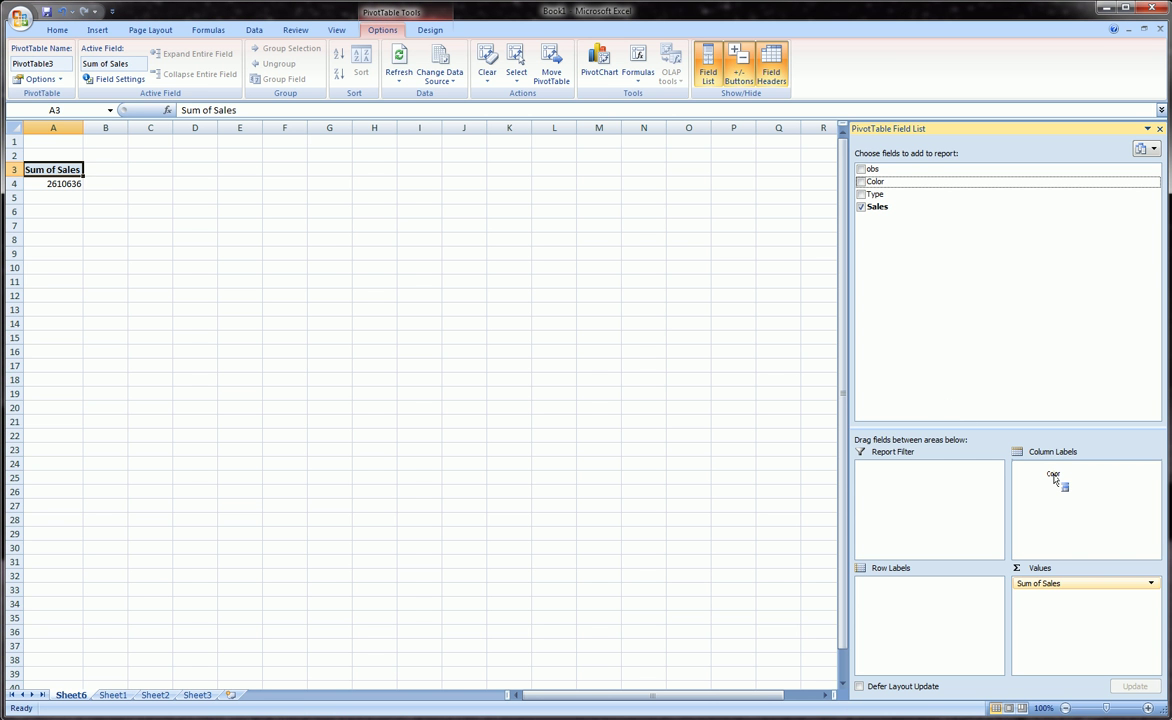
{"action": "left_click_drag", "start_coordinate": [1054, 479], "coordinate": [1052, 480]}
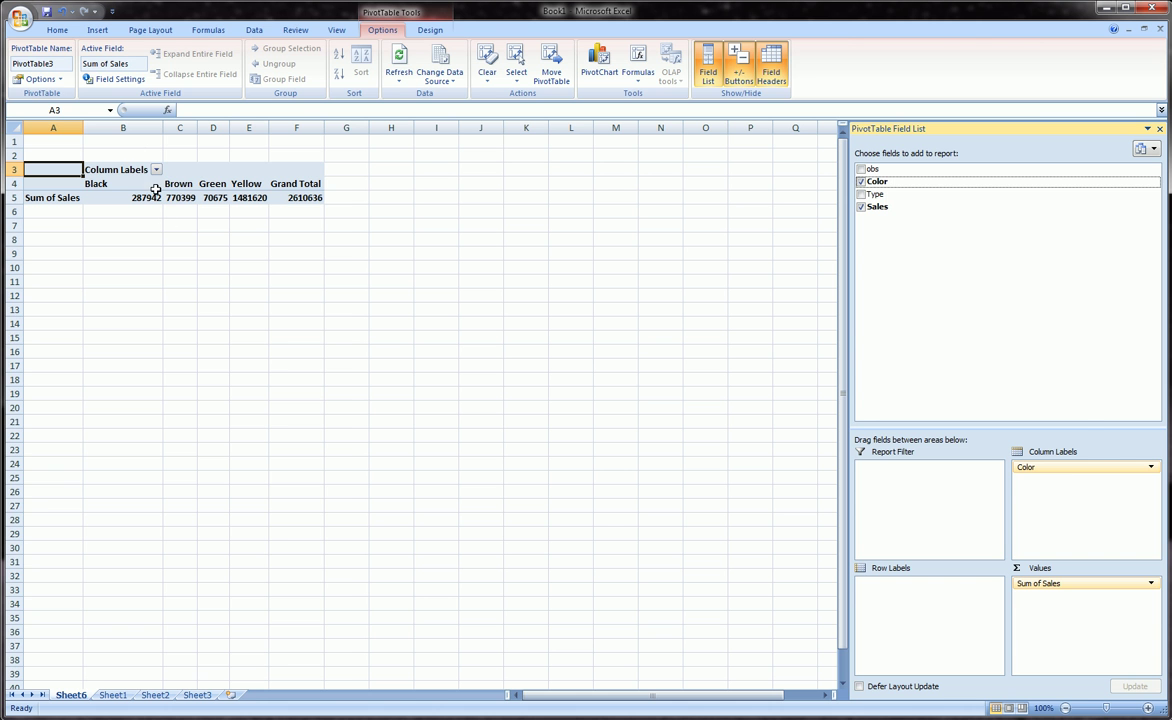
Widen columns B to F equally and move the Color field from Column Labels to Row Labels
{"action": "left_click_drag", "start_coordinate": [131, 125], "coordinate": [300, 128]}
{"action": "left_click", "coordinate": [272, 336]}
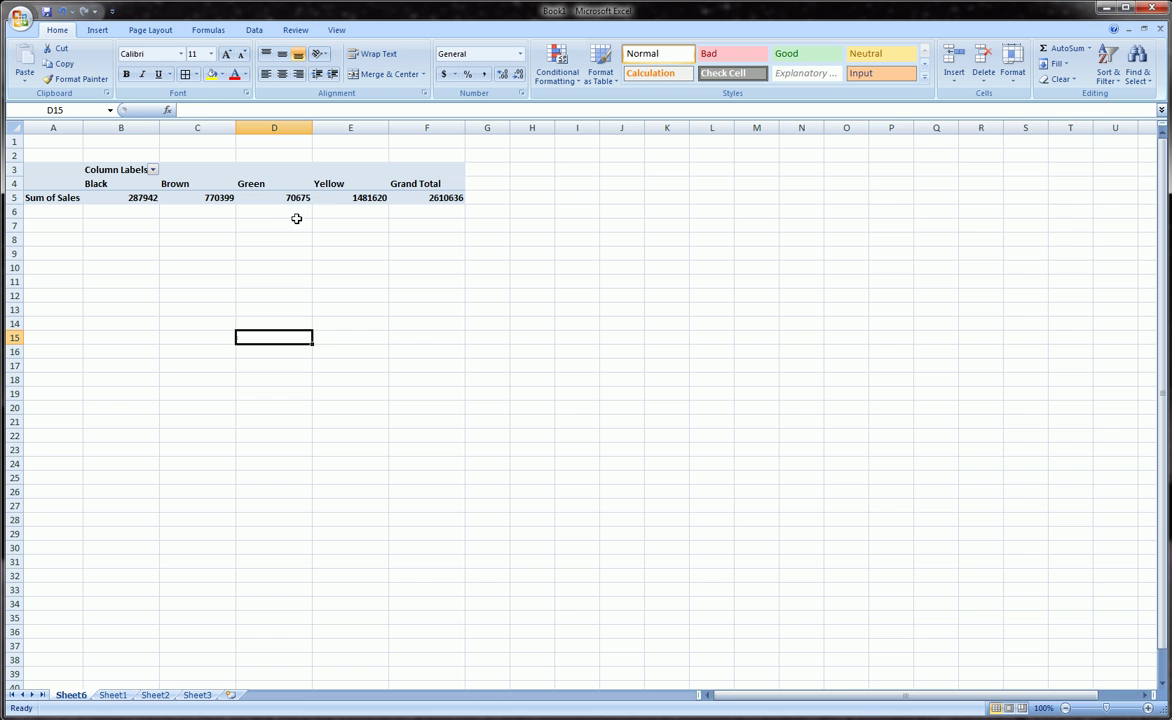
{"action": "left_click", "coordinate": [305, 197]}
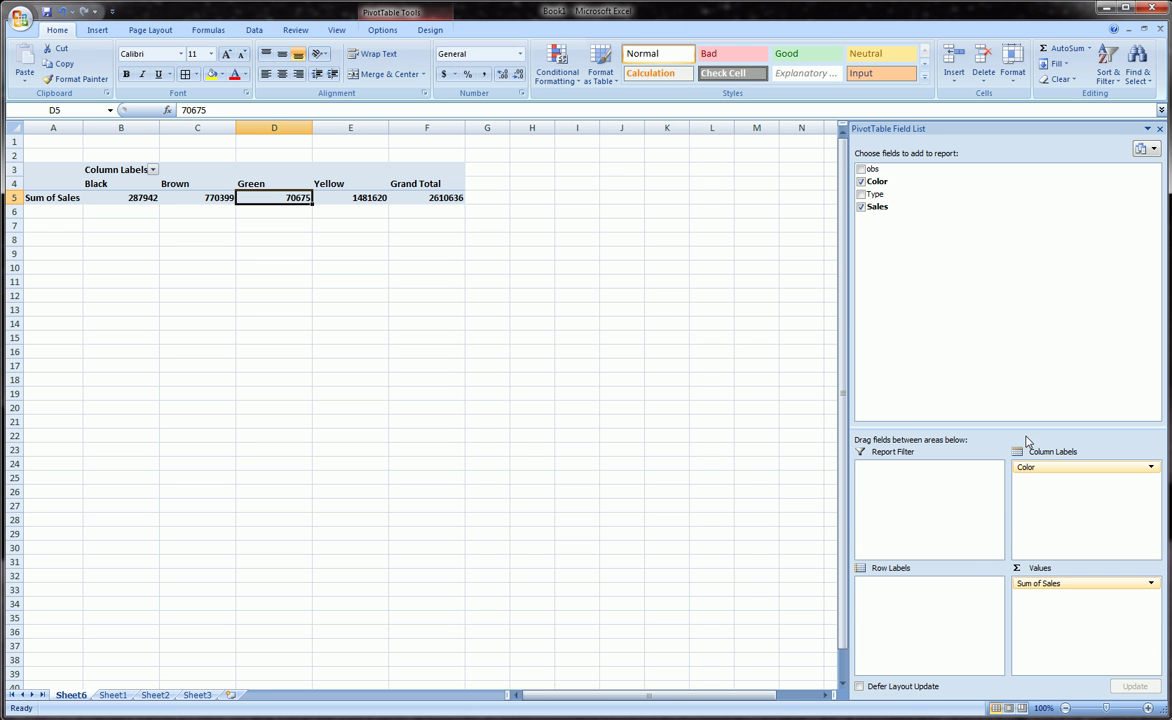
{"action": "left_click_drag", "start_coordinate": [1110, 467], "coordinate": [930, 596]}
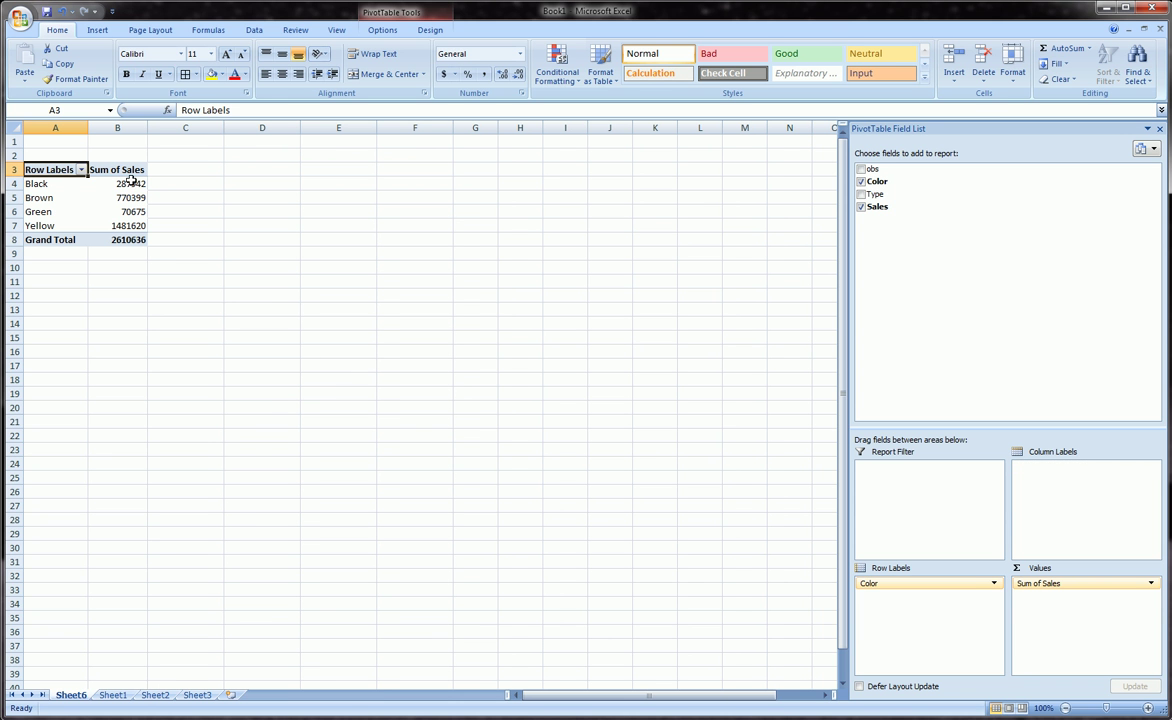
Check the PivotTable's Black total against the Black records in rows 6, 8 and 16 on Sheet1
{"action": "left_click", "coordinate": [54, 184]}
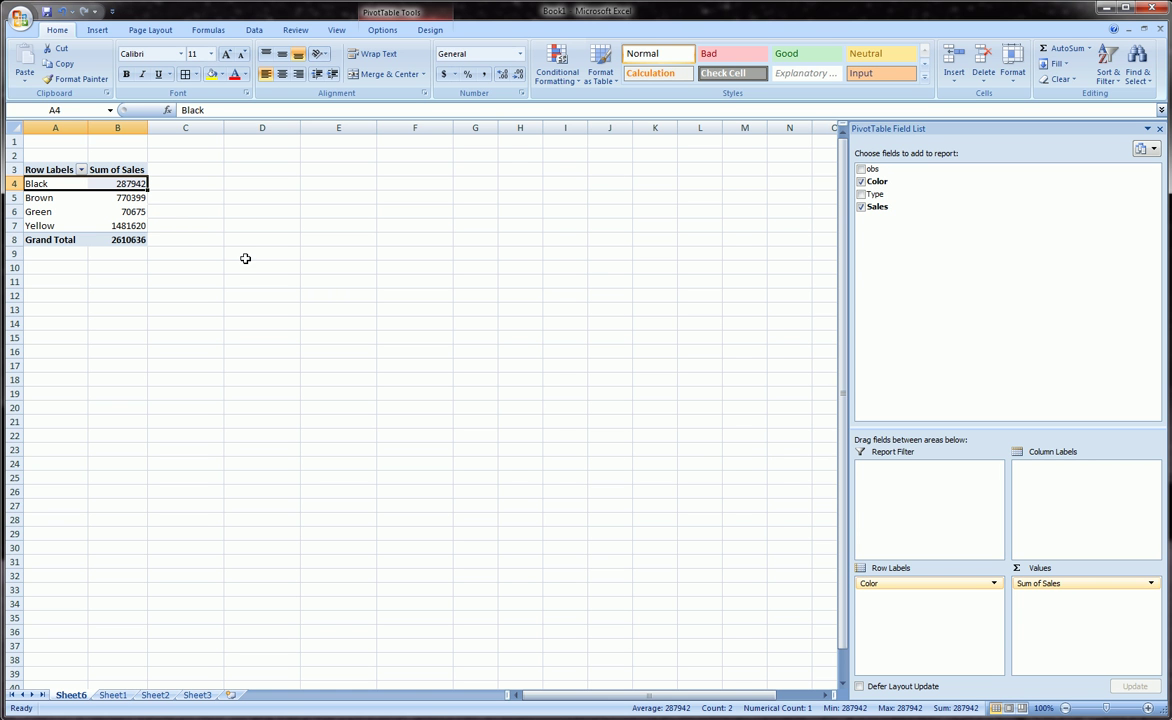
{"action": "left_click", "coordinate": [117, 700]}
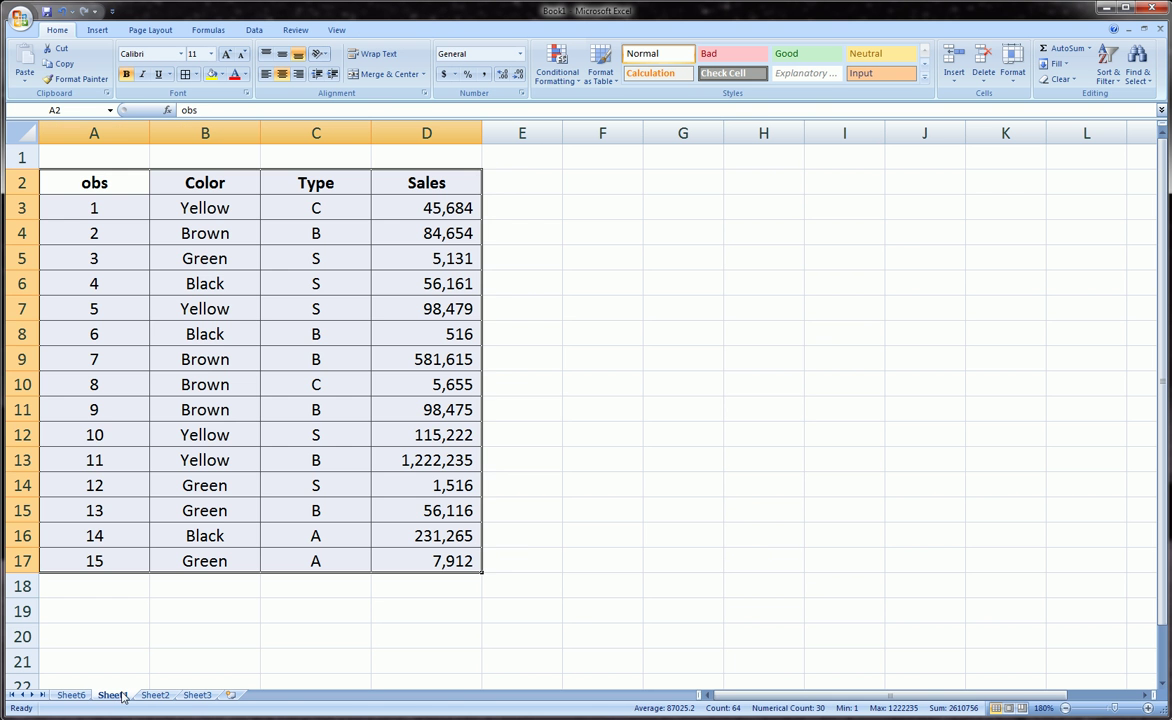
{"action": "left_click", "coordinate": [232, 240]}
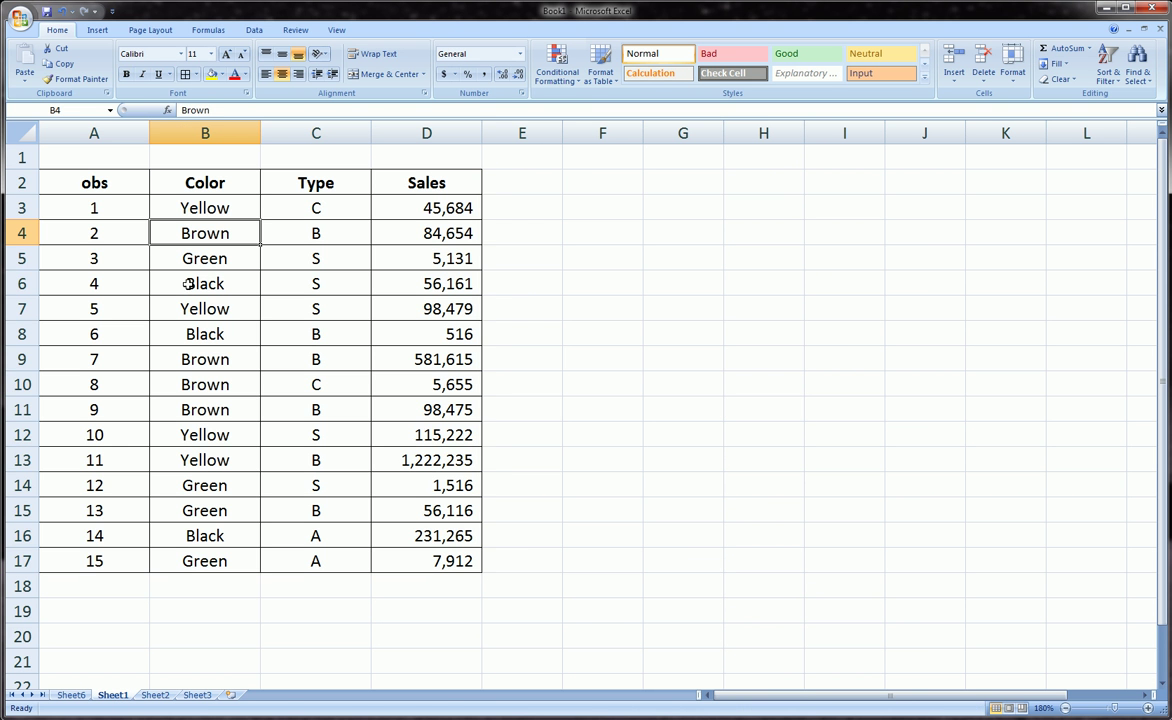
{"action": "left_click_drag", "start_coordinate": [196, 284], "coordinate": [433, 295]}
{"action": "left_click_drag", "start_coordinate": [207, 333], "coordinate": [437, 339]}
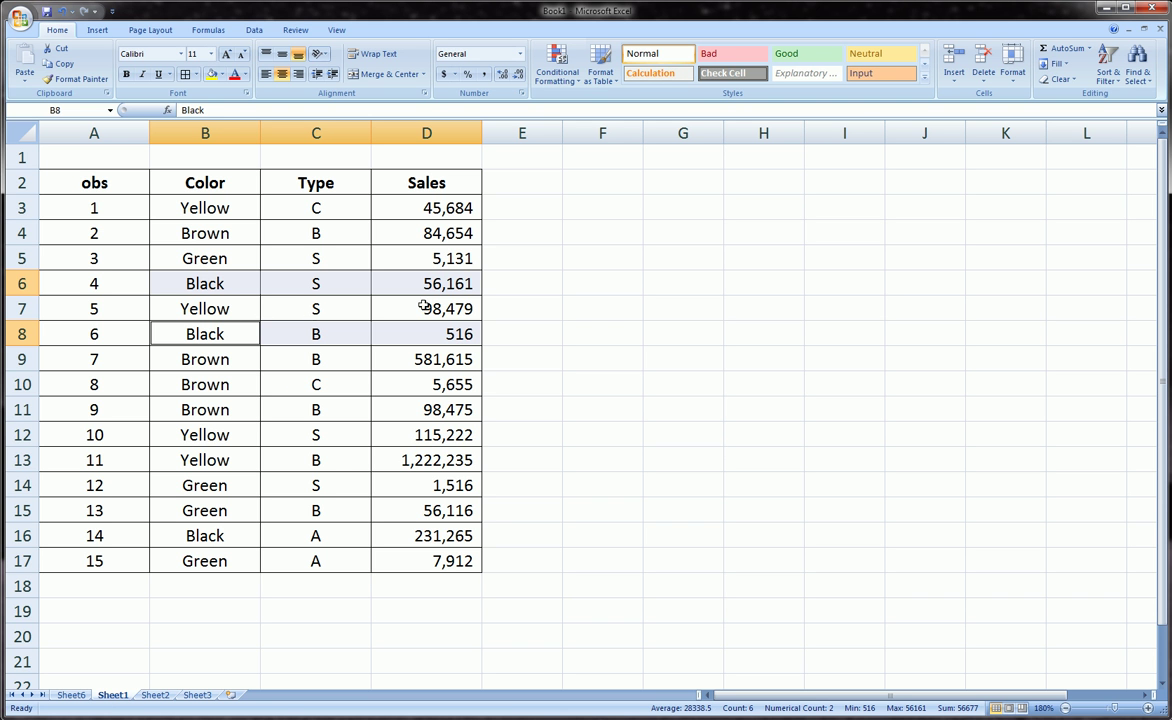
{"action": "left_click_drag", "start_coordinate": [214, 541], "coordinate": [398, 538], "text": "ctrl"}
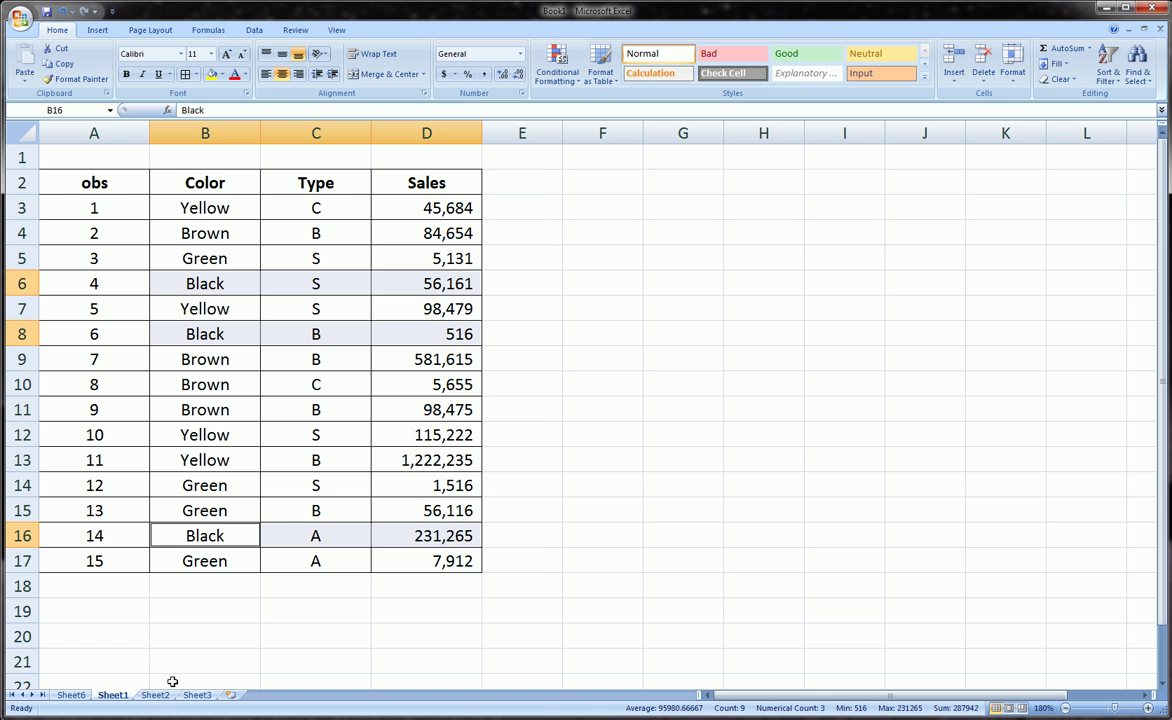
{"action": "left_click", "coordinate": [75, 696]}
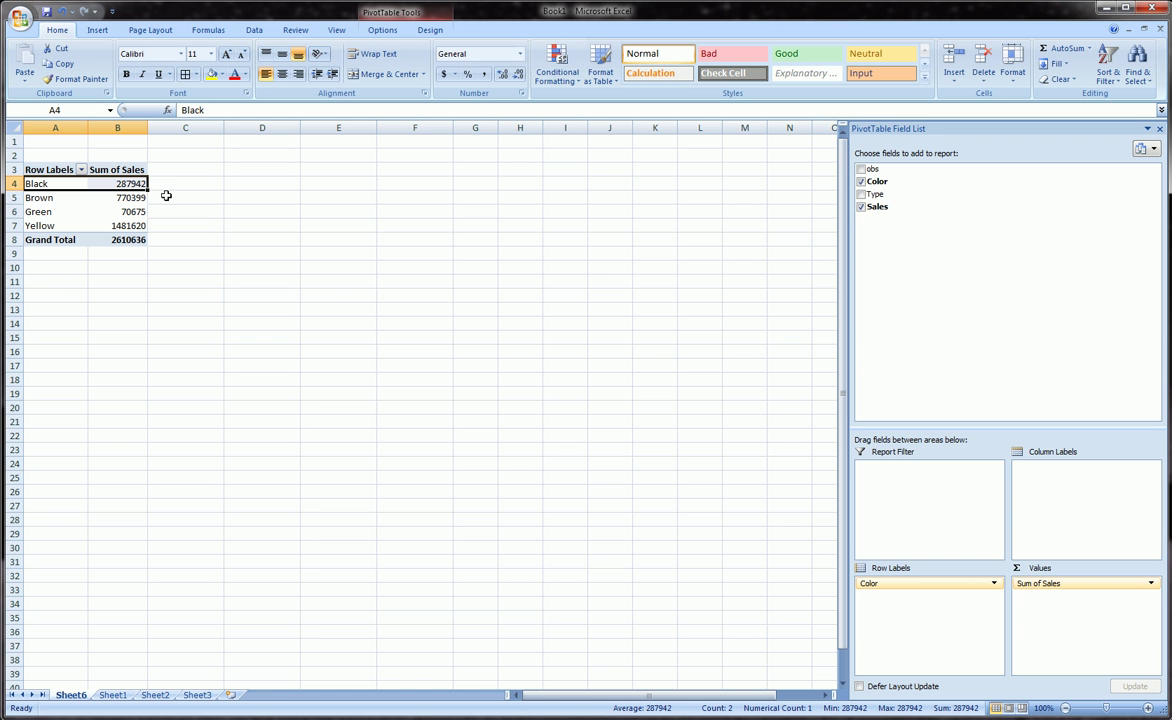
Review the Brown and Green rows and compare the PivotTable's Grand Total with the sum of Sales cells D3:D17 on Sheet1
{"action": "left_click", "coordinate": [58, 201]}
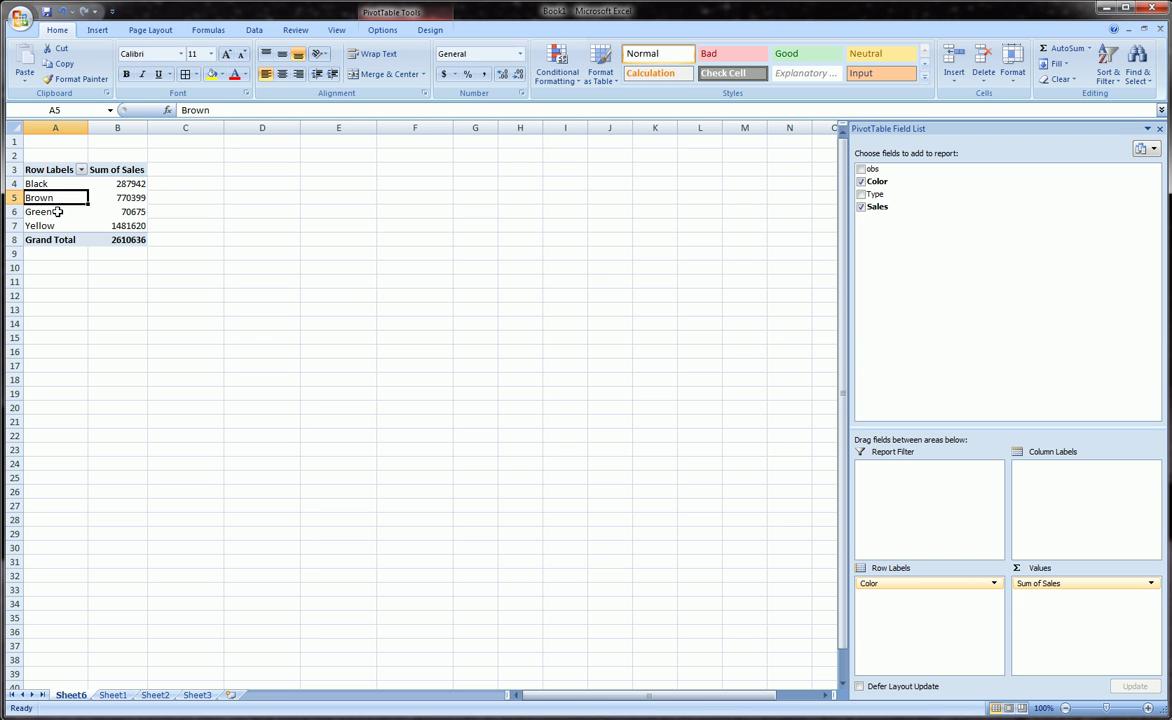
{"action": "left_click", "coordinate": [58, 212]}
{"action": "left_click", "coordinate": [57, 206]}
{"action": "left_click", "coordinate": [58, 212]}
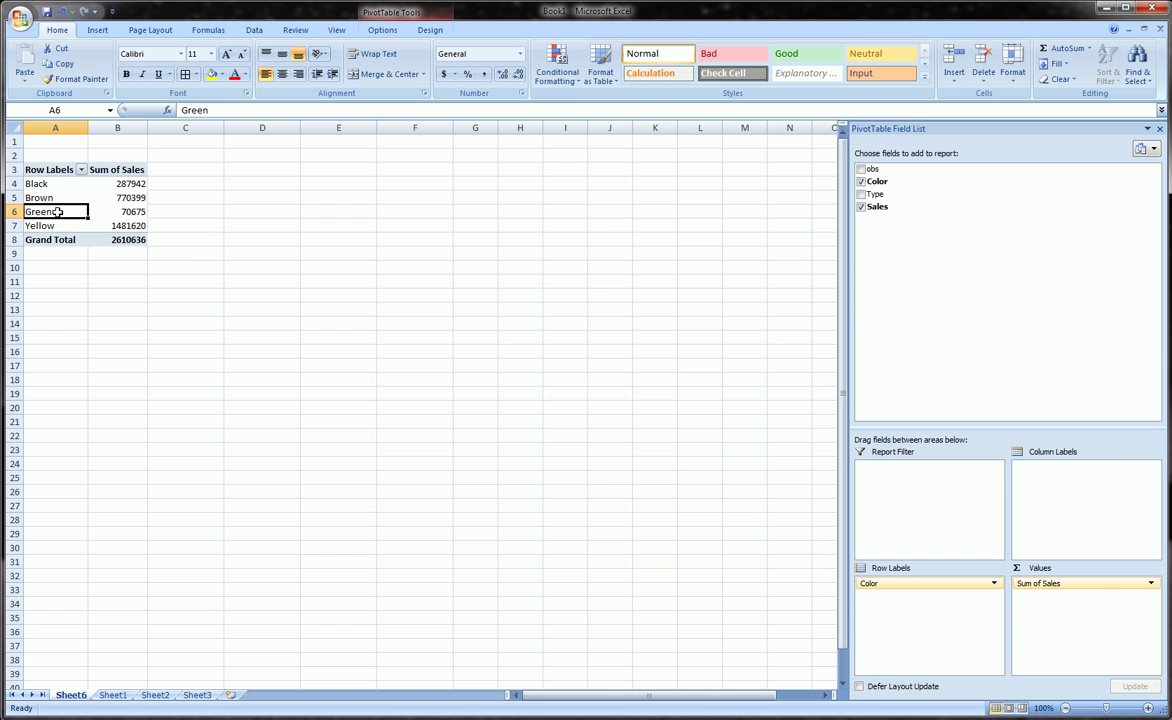
{"action": "left_click", "coordinate": [118, 240]}
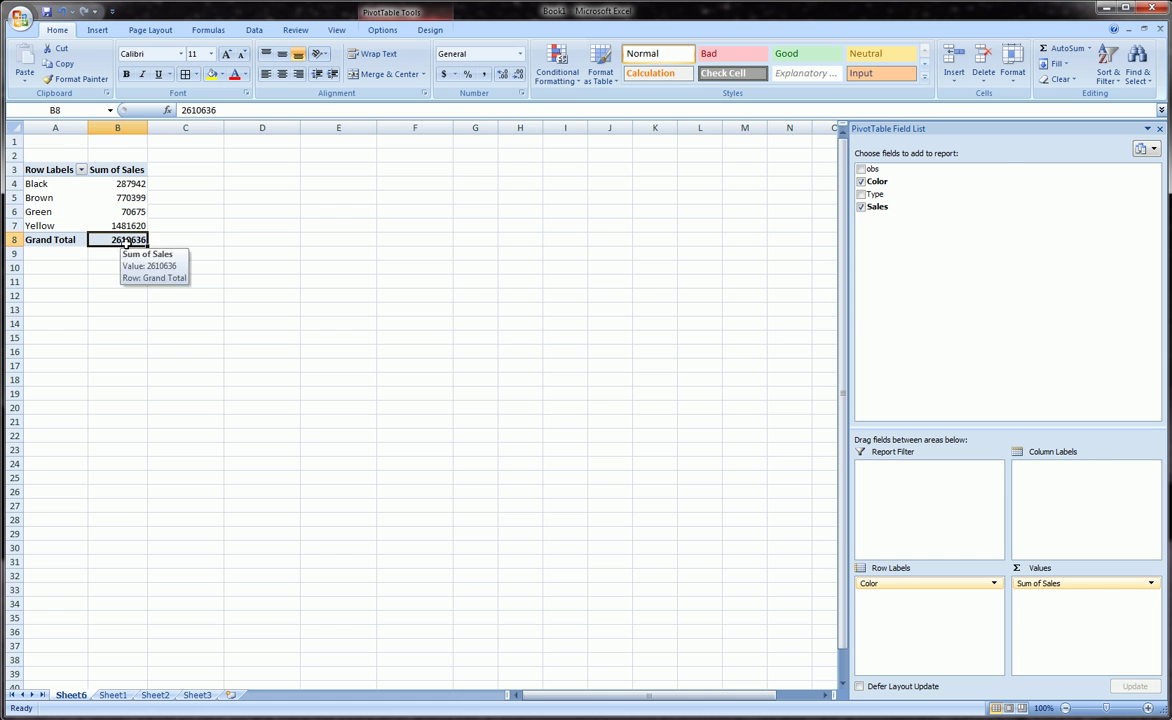
{"action": "left_click", "coordinate": [112, 694]}
{"action": "left_click_drag", "start_coordinate": [445, 199], "coordinate": [450, 549]}
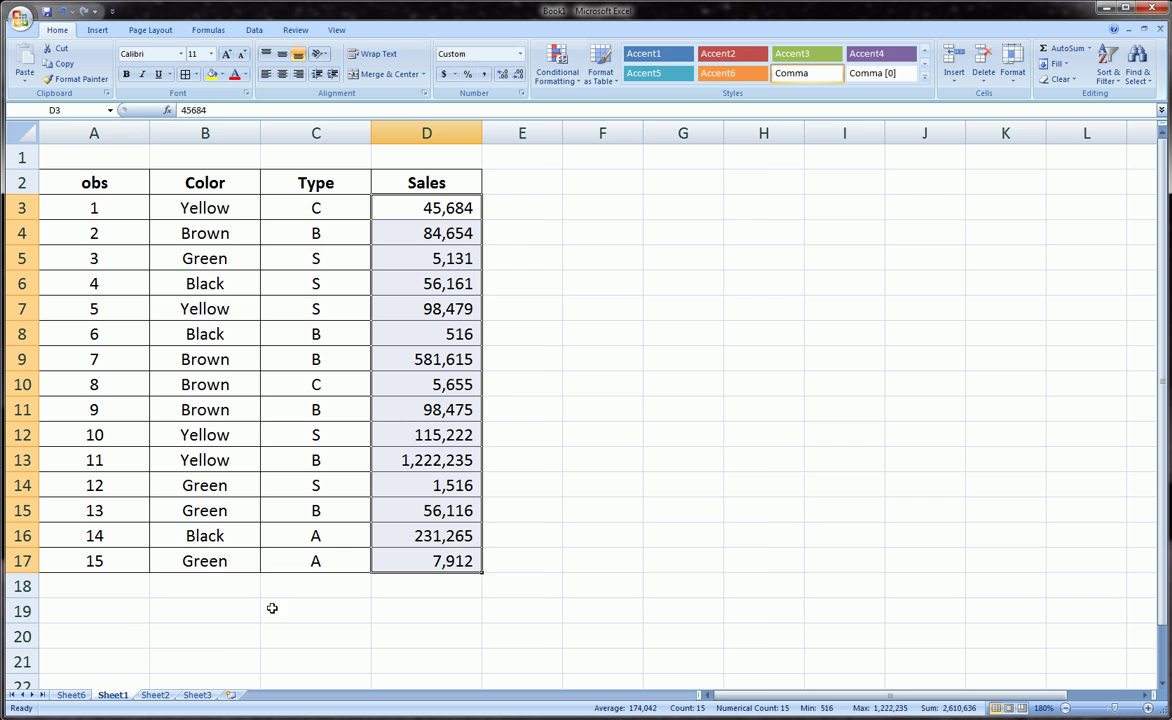
{"action": "left_click", "coordinate": [72, 695]}
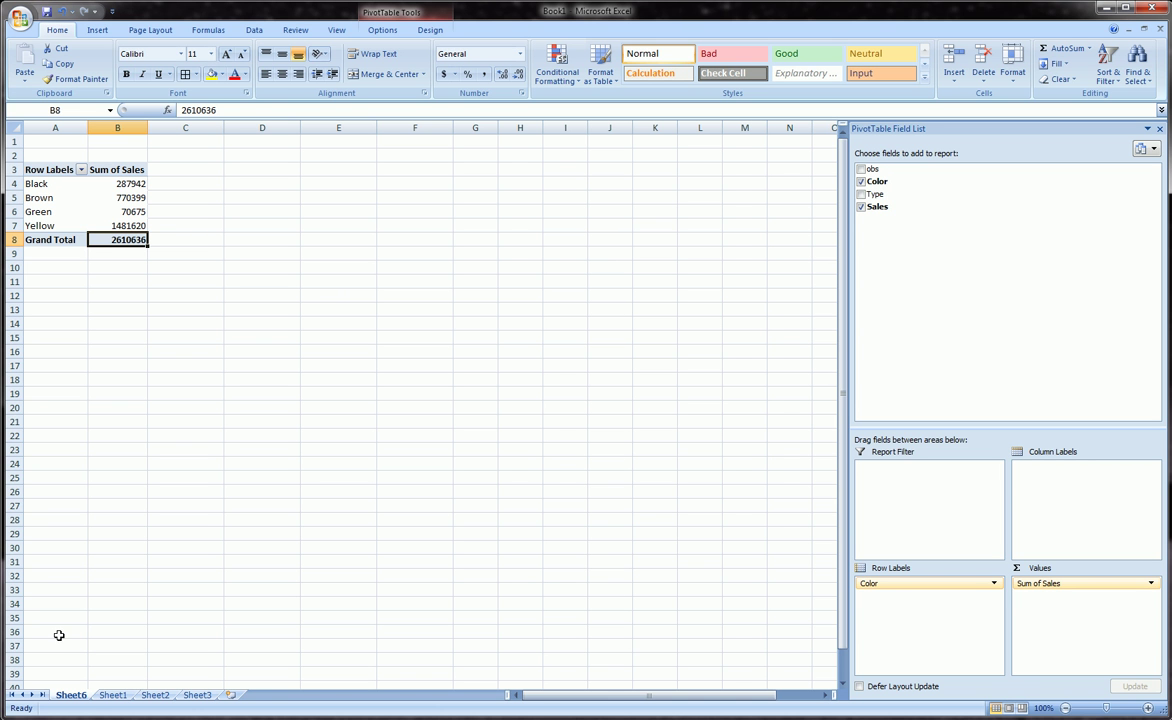
Review the Type column C2:C17 in the source data on Sheet1 and return to the PivotTable sheet
{"action": "left_click", "coordinate": [113, 697]}
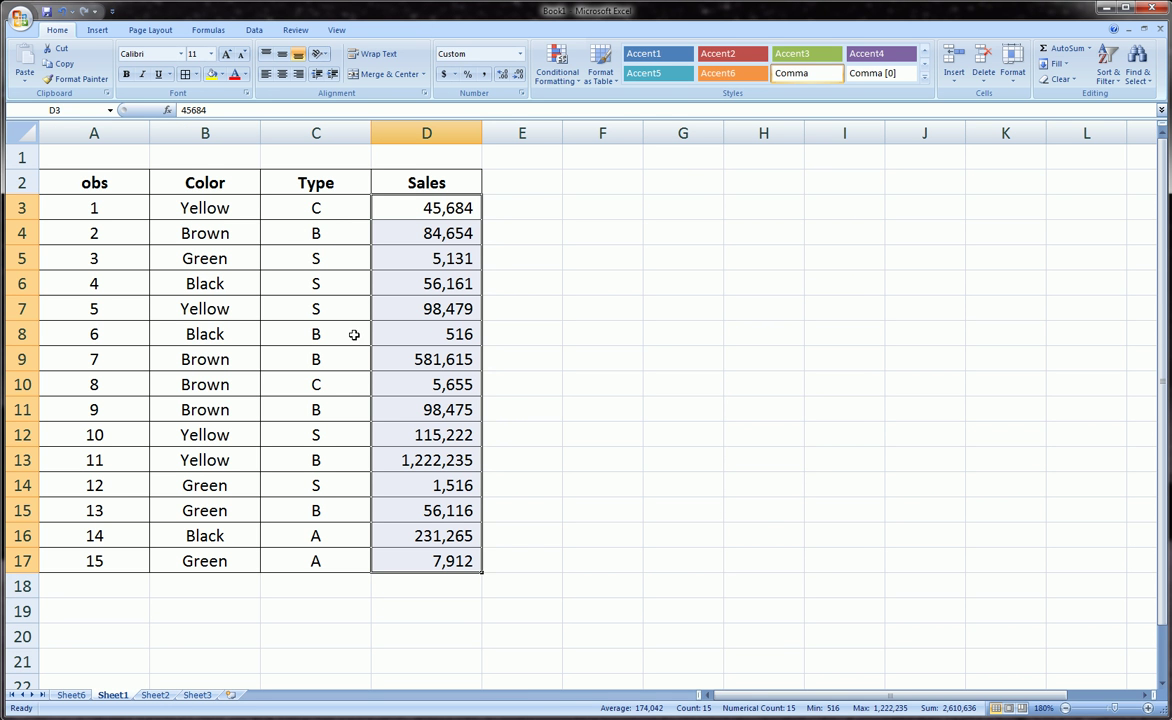
{"action": "left_click_drag", "start_coordinate": [316, 238], "coordinate": [320, 556]}
{"action": "left_click_drag", "start_coordinate": [285, 176], "coordinate": [300, 562]}
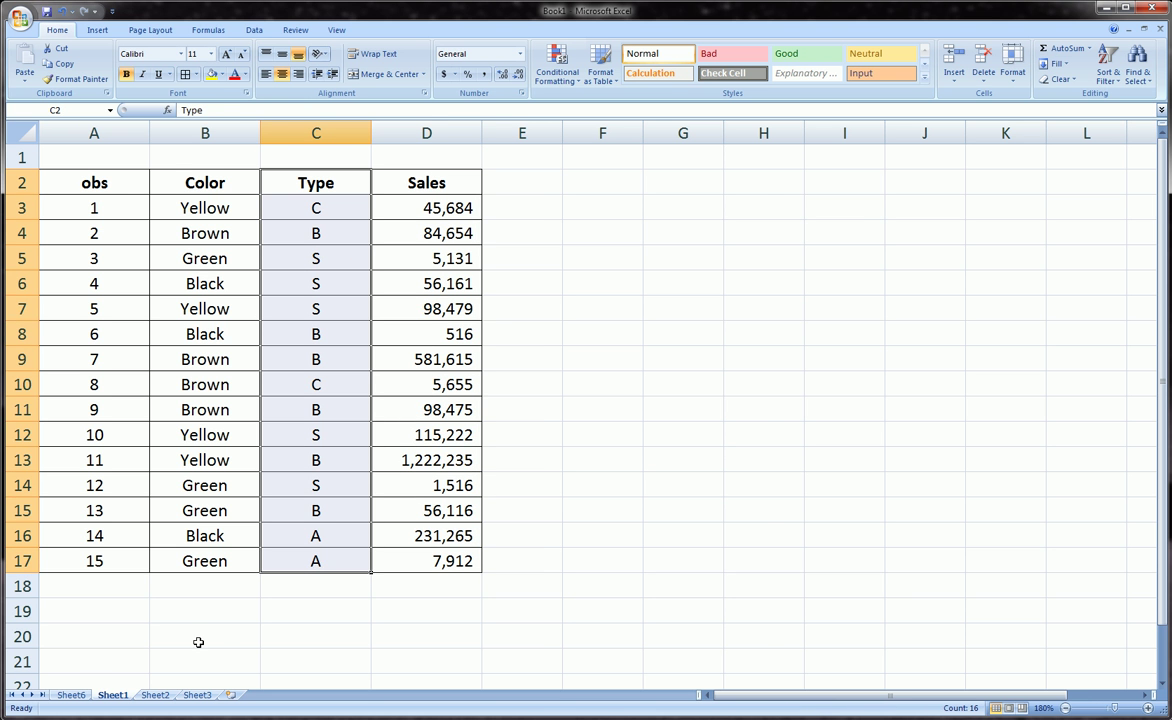
{"action": "left_click", "coordinate": [82, 694]}
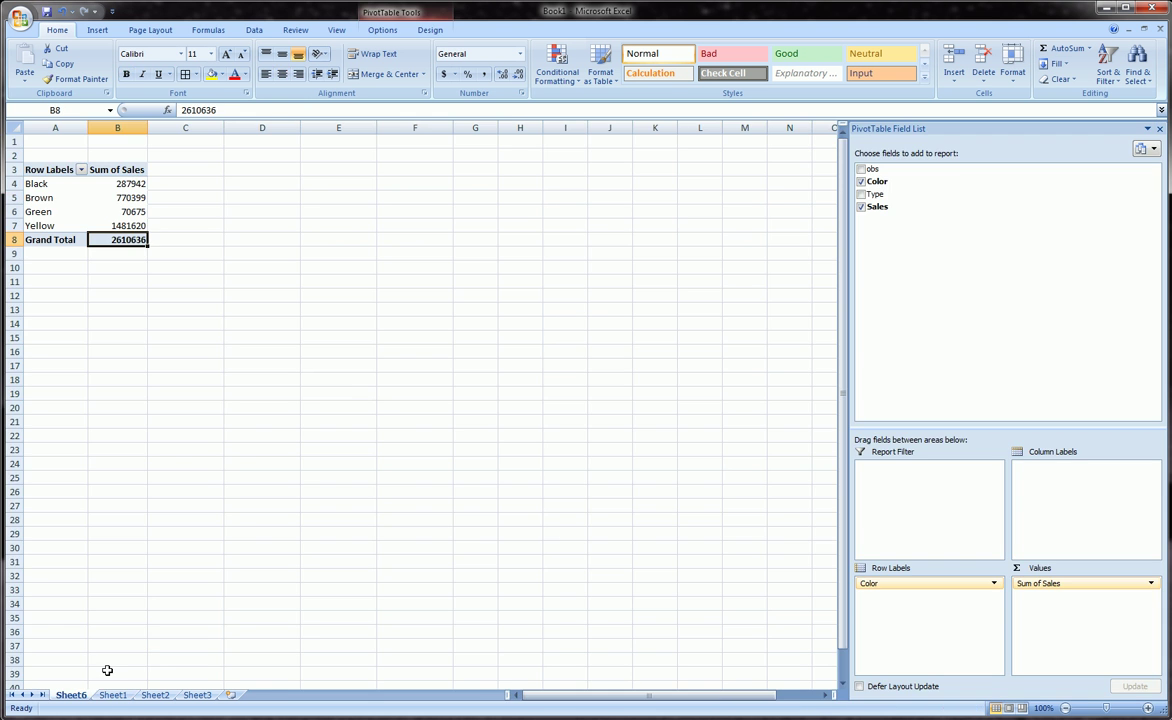
Add the Type field to Row Labels beneath Color in the PivotTable
{"action": "left_click", "coordinate": [432, 250]}
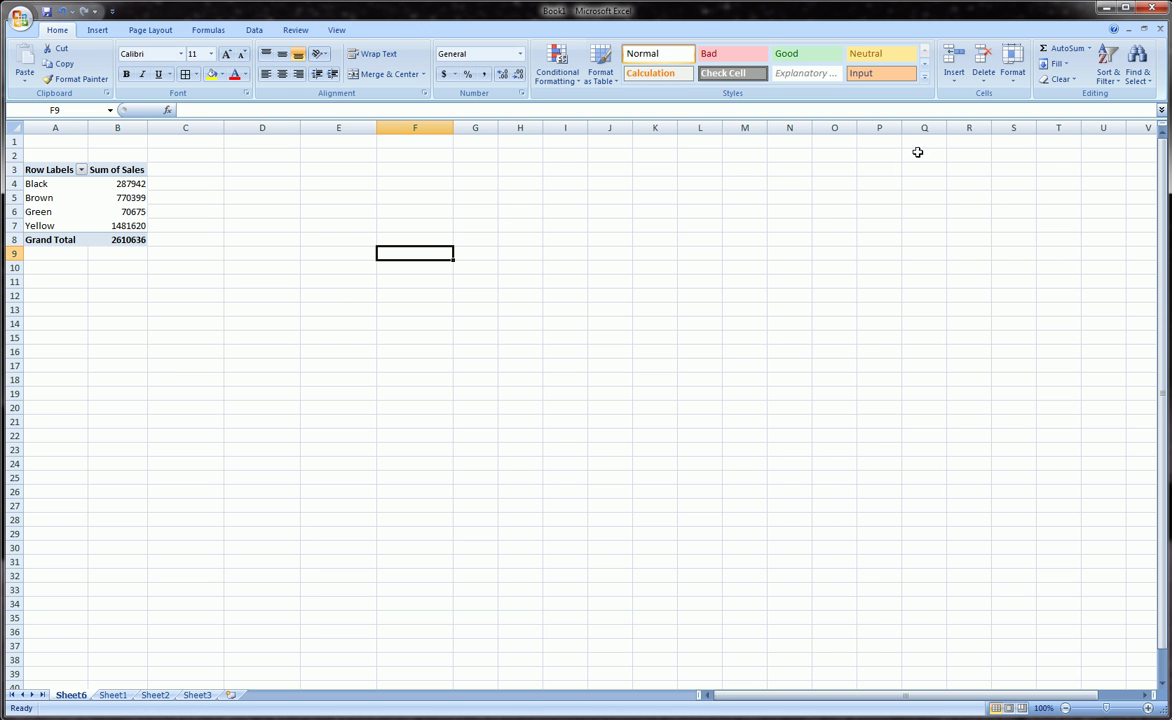
{"action": "left_click", "coordinate": [99, 211]}
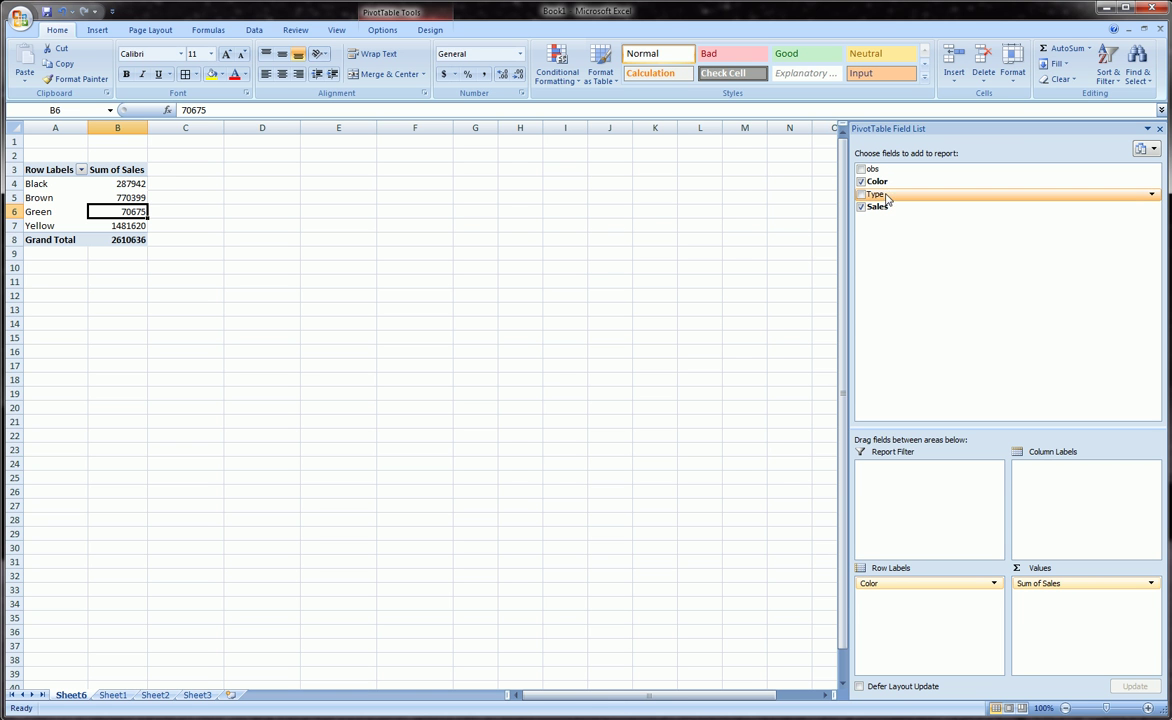
{"action": "left_click_drag", "start_coordinate": [886, 198], "coordinate": [952, 620]}
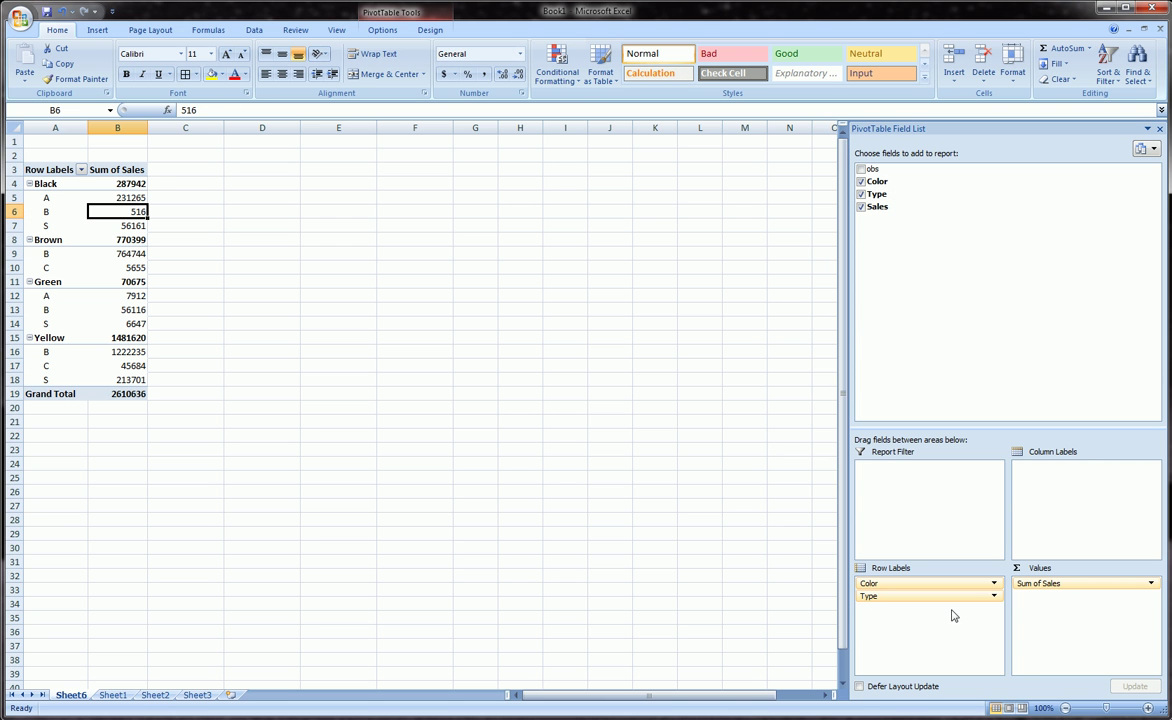
Examine the sales breakdown by type within the Black and Brown groups of the PivotTable
{"action": "left_click", "coordinate": [50, 183]}
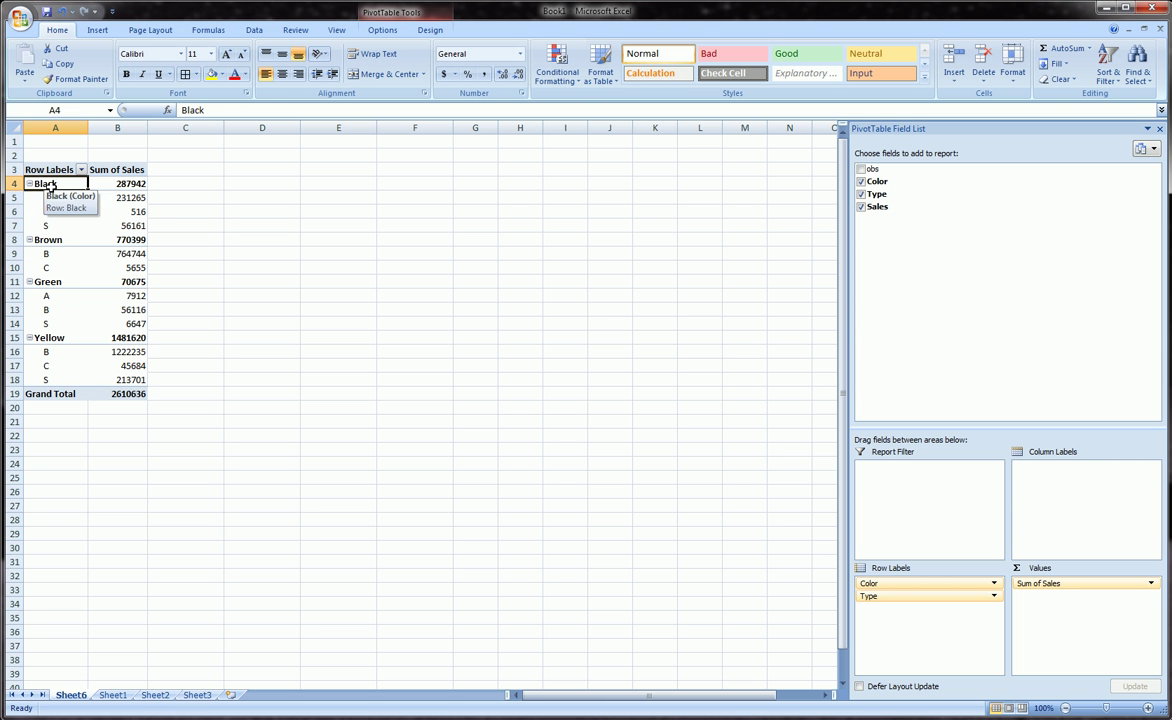
{"action": "left_click", "coordinate": [52, 198]}
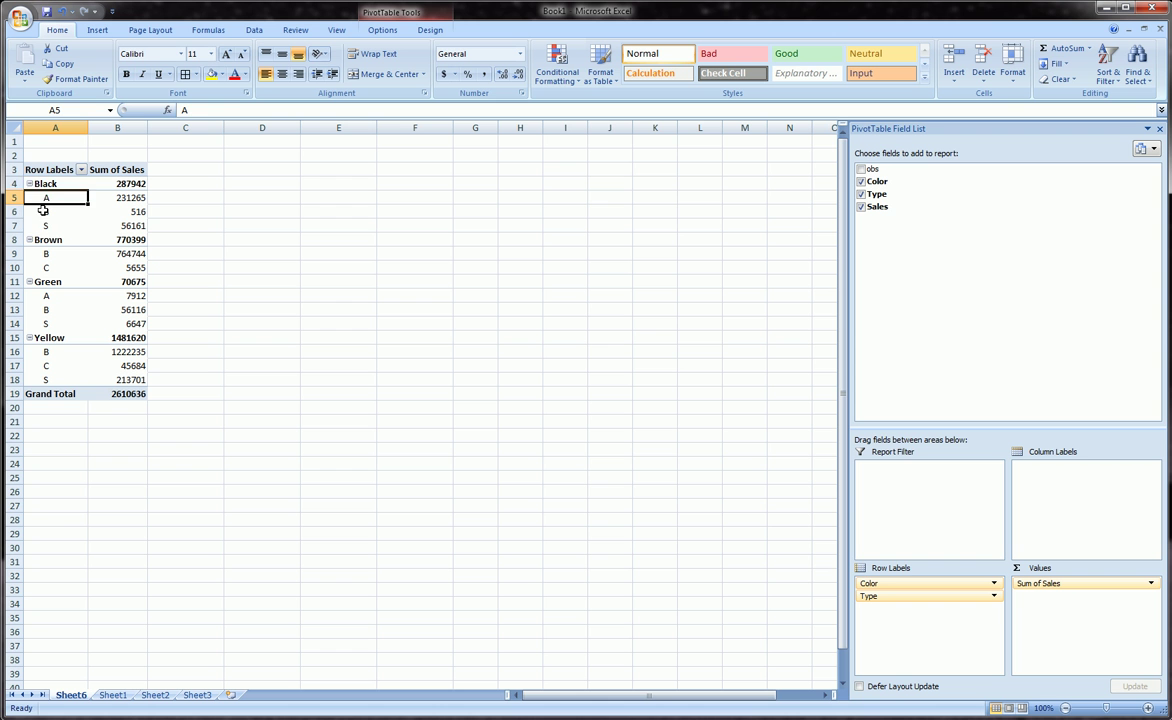
{"action": "left_click", "coordinate": [47, 211]}
{"action": "left_click", "coordinate": [49, 225]}
{"action": "left_click", "coordinate": [53, 199]}
{"action": "left_click_drag", "start_coordinate": [118, 196], "coordinate": [106, 262]}
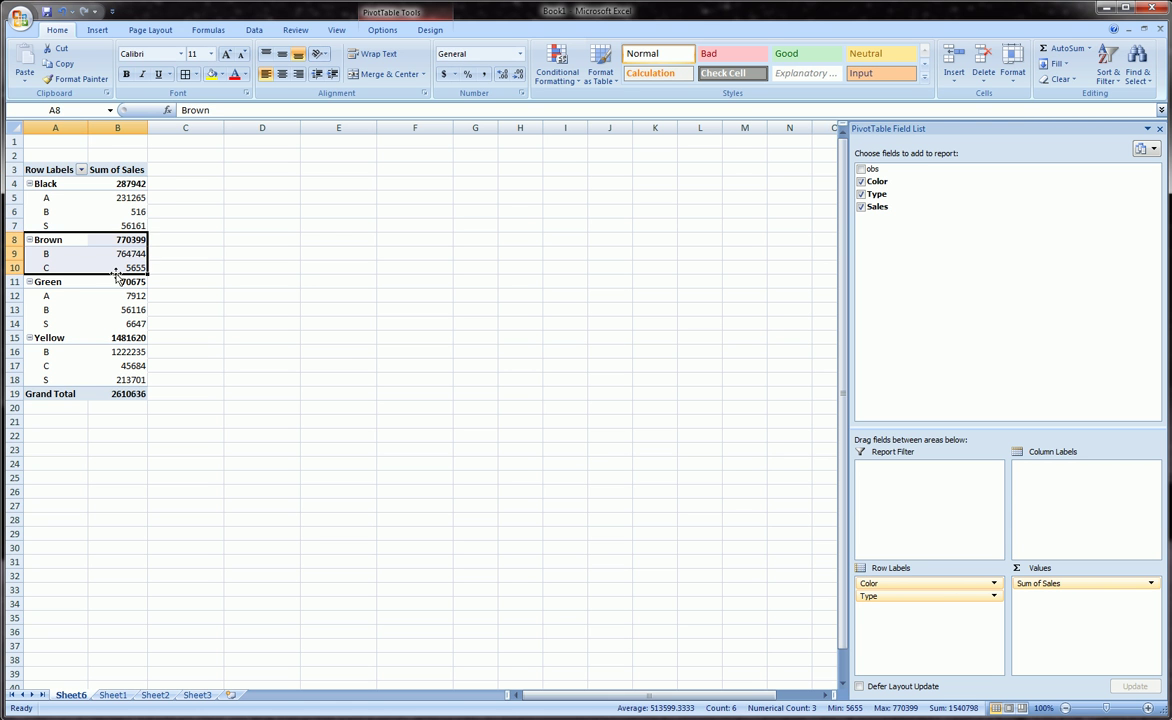
Review types B and C under Brown and the Brown subtotal in the PivotTable
{"action": "left_click", "coordinate": [47, 254]}
{"action": "left_click", "coordinate": [53, 268]}
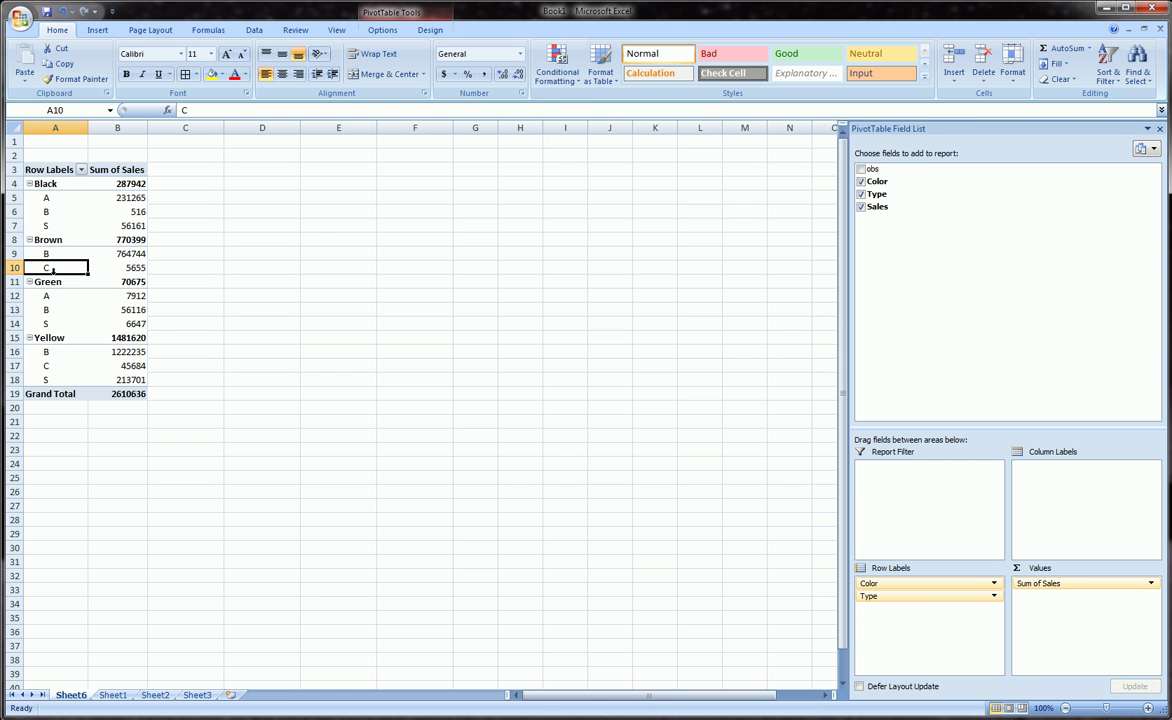
{"action": "left_click", "coordinate": [121, 241]}
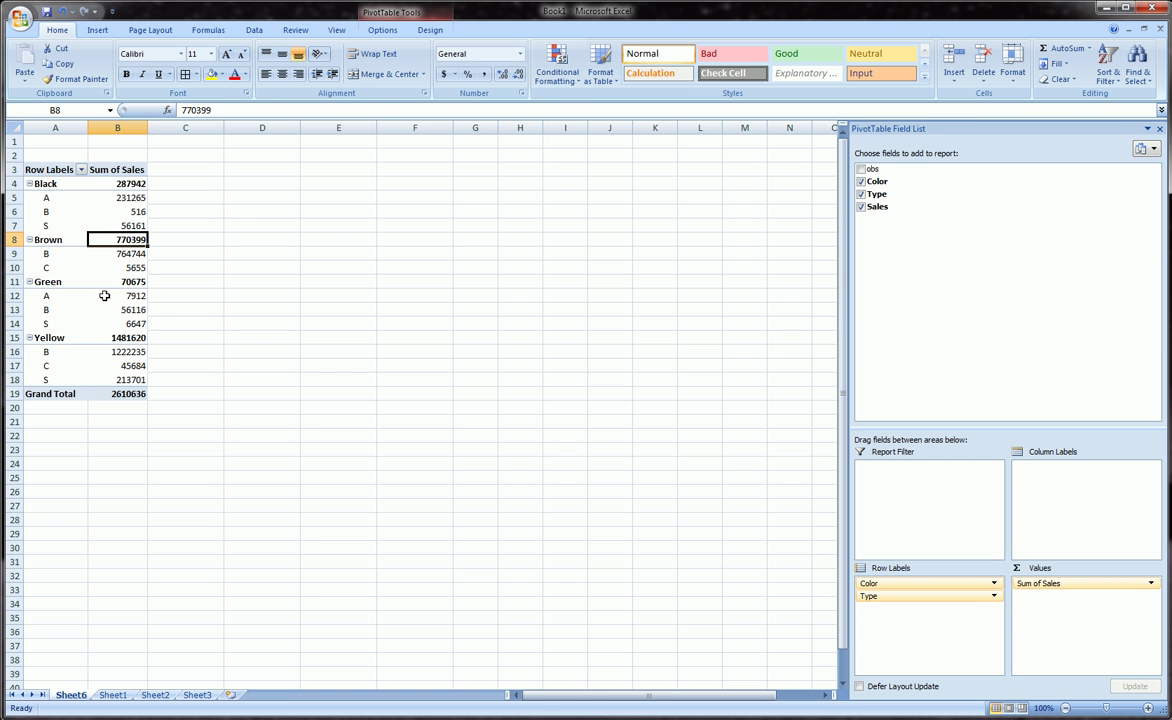
Collapse the Black and Brown groups in the PivotTable to hide their type rows
{"action": "left_click", "coordinate": [30, 185]}
{"action": "left_click", "coordinate": [30, 185]}
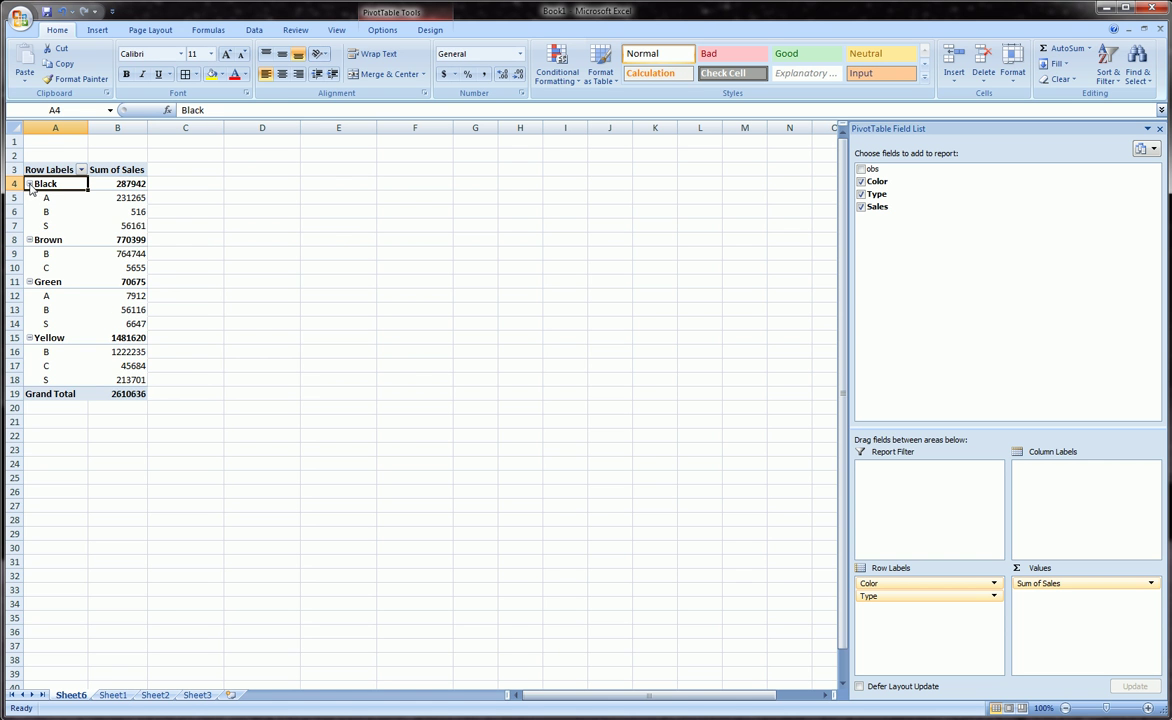
{"action": "left_click", "coordinate": [30, 185]}
{"action": "left_click", "coordinate": [30, 185]}
{"action": "left_click", "coordinate": [30, 185]}
{"action": "left_click", "coordinate": [30, 198]}
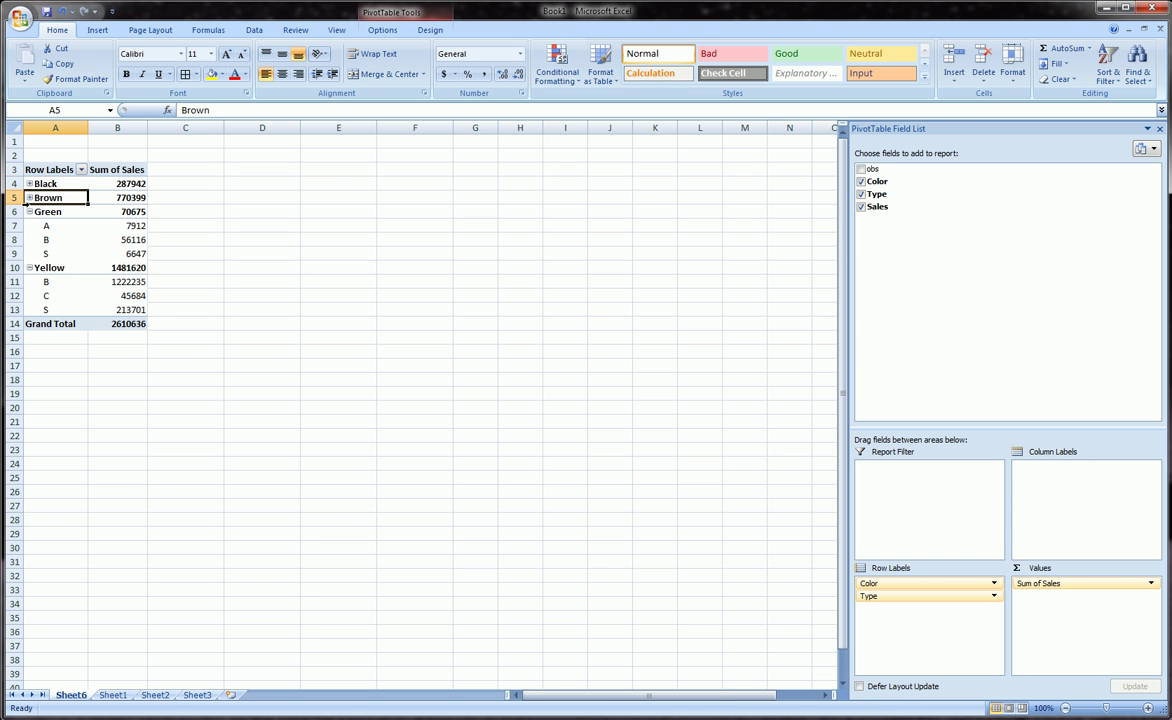
Toggle the Green group's type rows, then expand the Brown and Black groups again
{"action": "left_click", "coordinate": [30, 212]}
{"action": "left_click", "coordinate": [30, 212]}
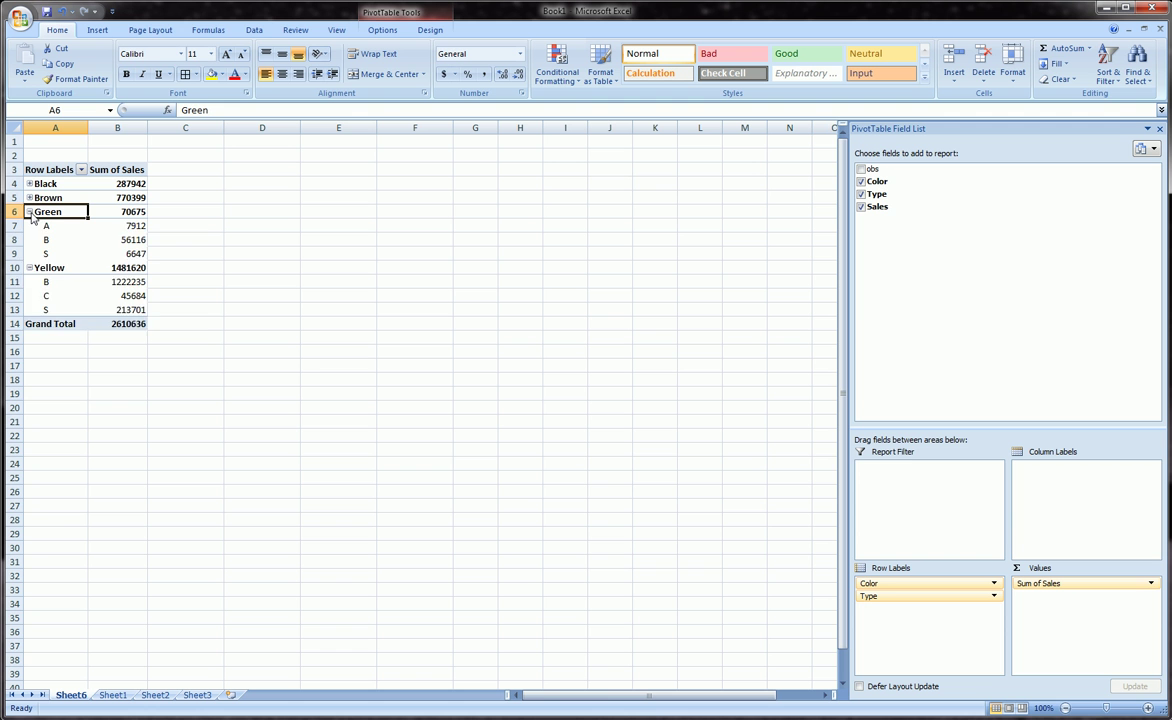
{"action": "left_click", "coordinate": [30, 212]}
{"action": "left_click", "coordinate": [30, 212]}
{"action": "left_click", "coordinate": [30, 198]}
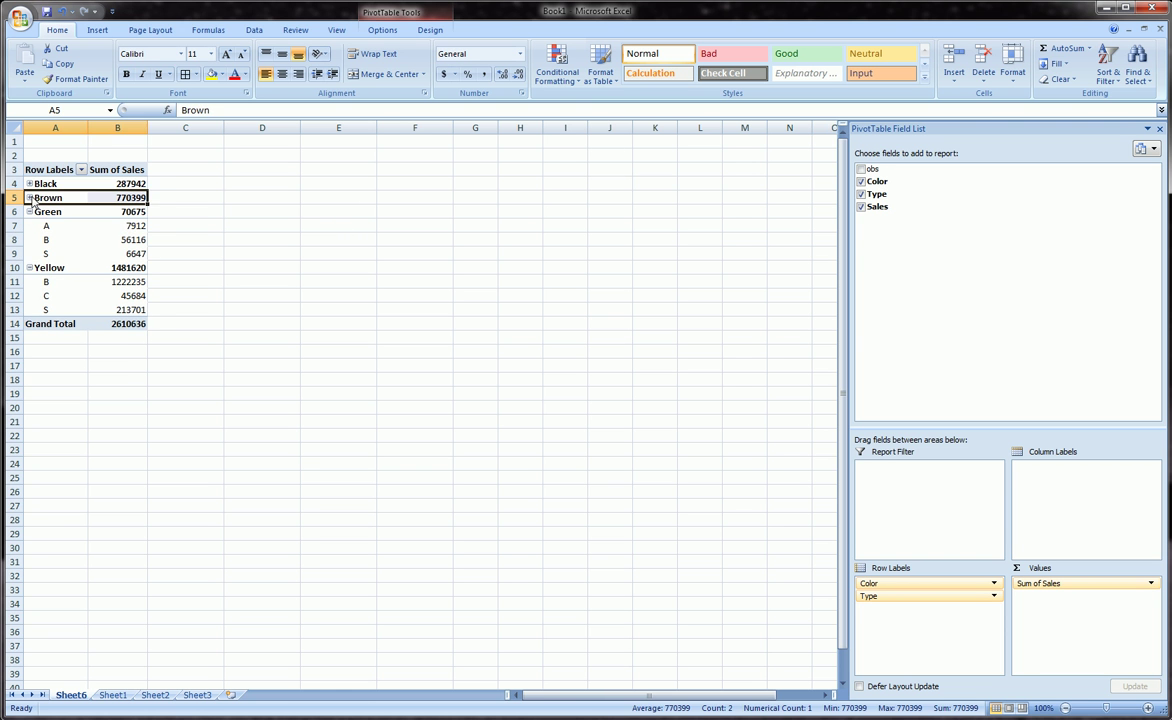
{"action": "left_click", "coordinate": [30, 198]}
{"action": "left_click", "coordinate": [30, 184]}
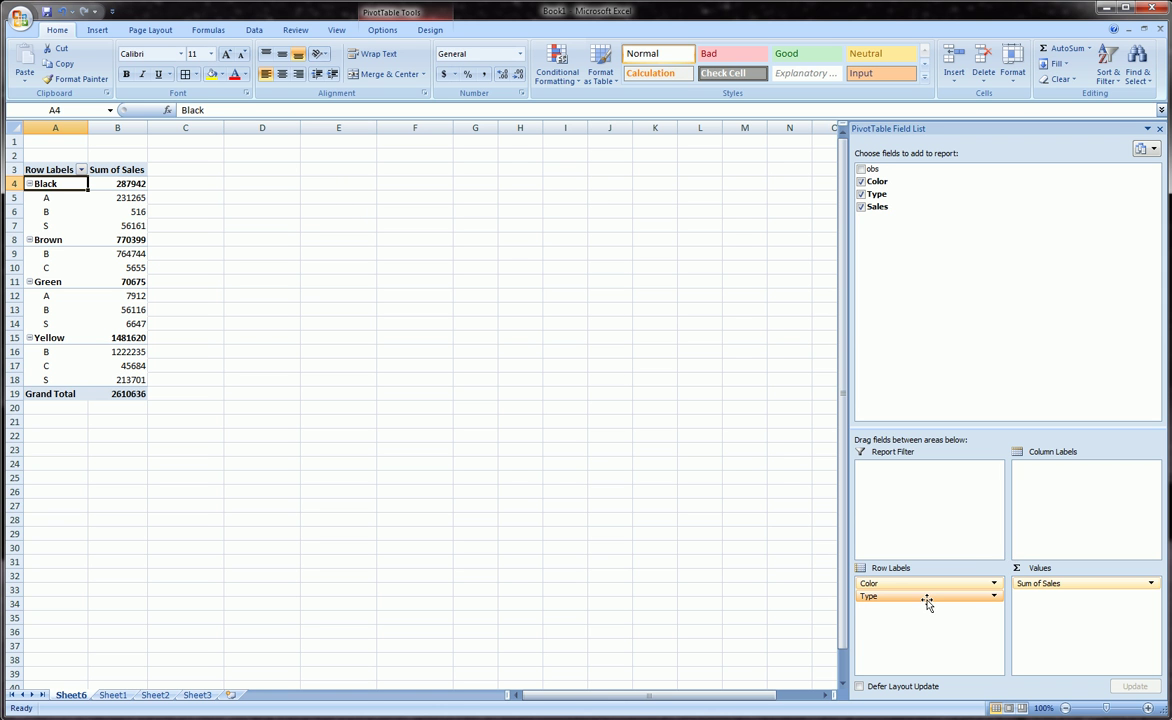
Move the Type field from Row Labels to Column Labels and widen columns B through E equally
{"action": "left_click_drag", "start_coordinate": [927, 602], "coordinate": [1064, 518]}
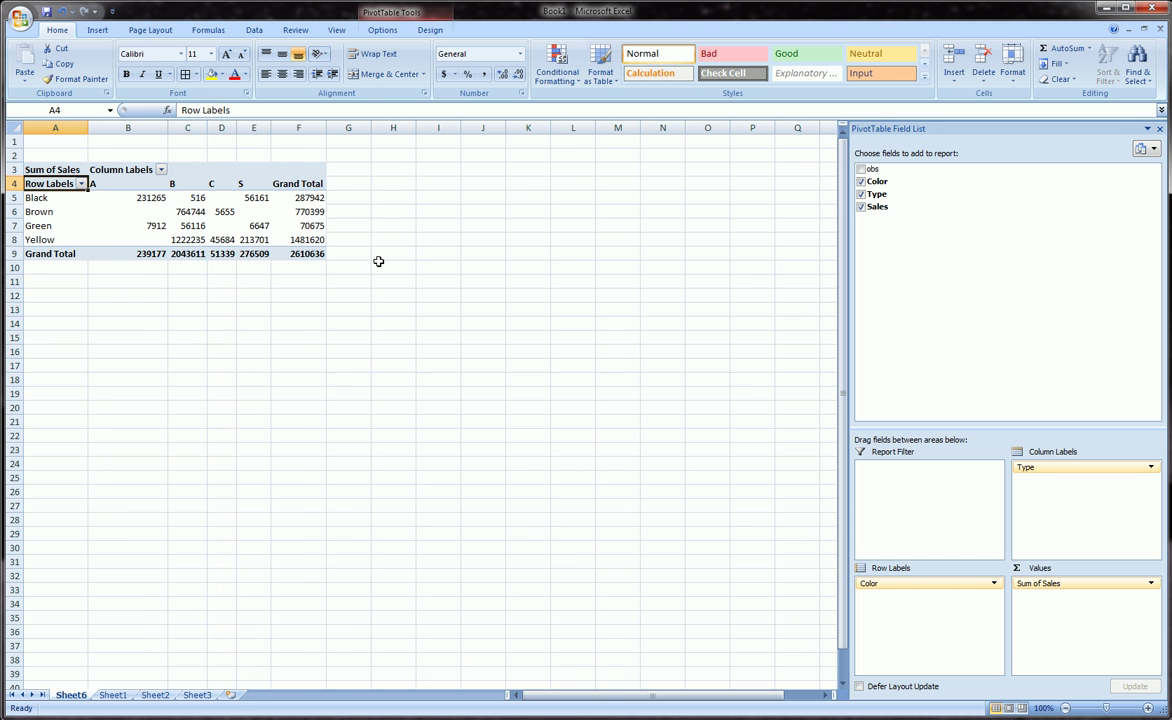
{"action": "left_click_drag", "start_coordinate": [128, 127], "coordinate": [349, 127]}
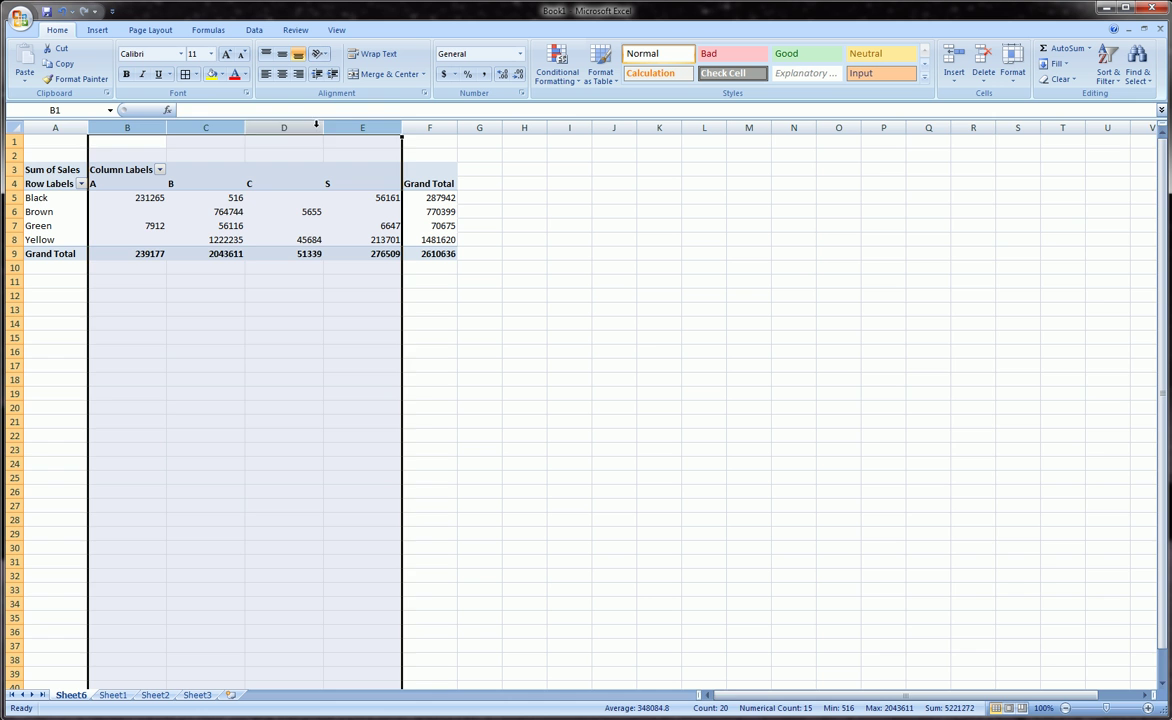
{"action": "left_click", "coordinate": [84, 196]}
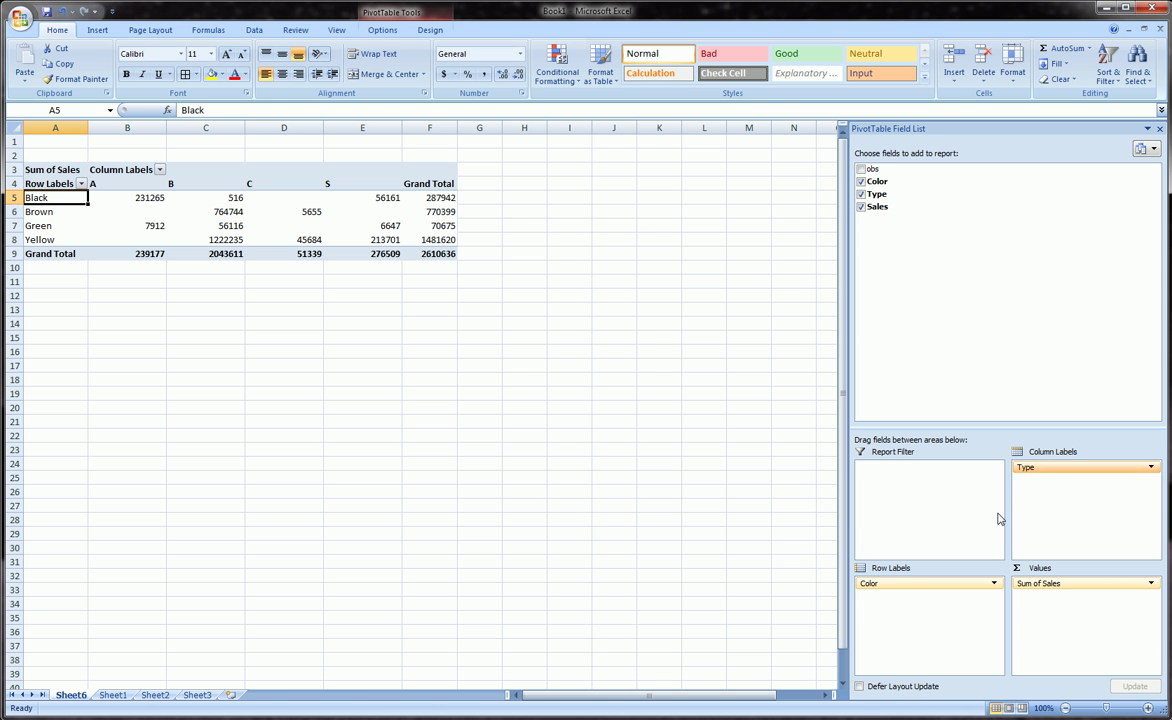
Move the Type field from Column Labels back to Row Labels beneath Color
{"action": "left_click_drag", "start_coordinate": [928, 590], "coordinate": [875, 590]}
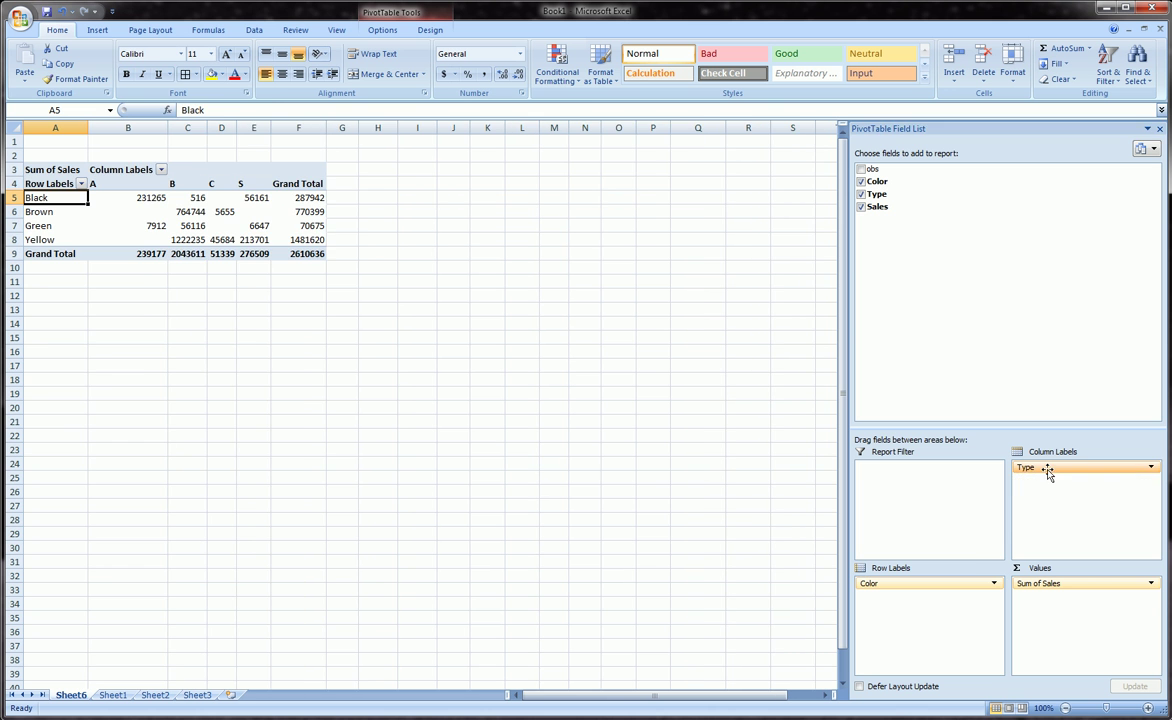
{"action": "left_click_drag", "start_coordinate": [1048, 472], "coordinate": [947, 614]}
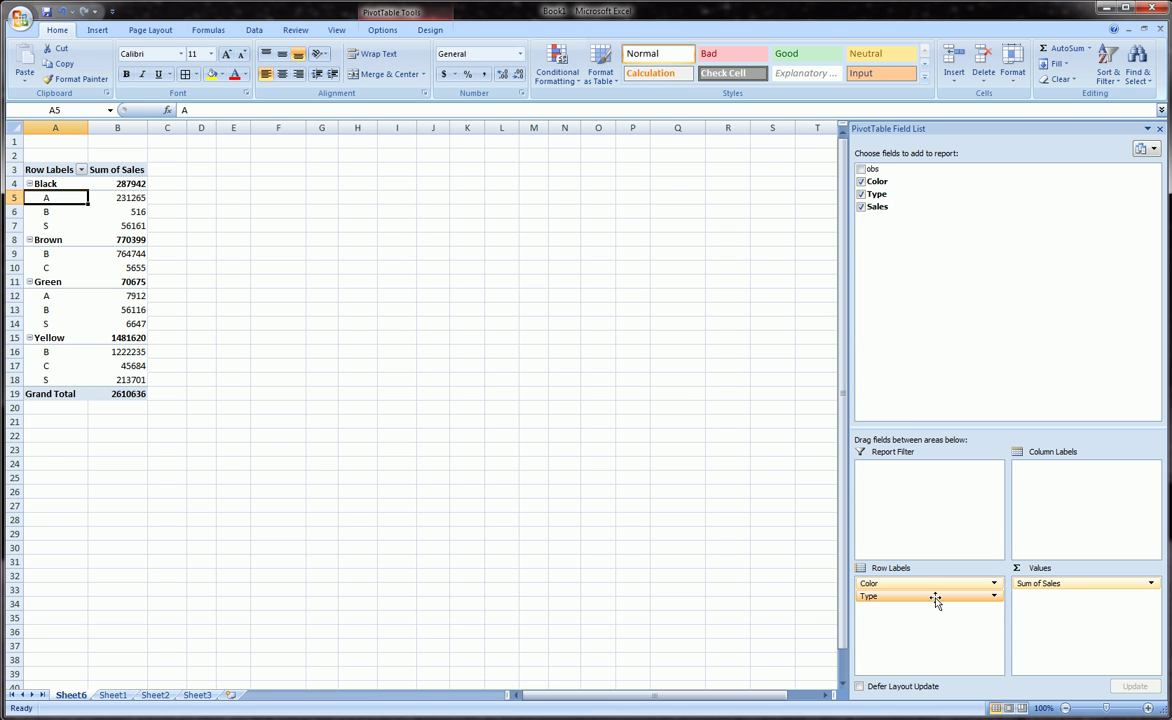
Remove Type and Color from the PivotTable's Row Labels, then add Color back as the only row field
{"action": "left_click_drag", "start_coordinate": [936, 600], "coordinate": [787, 560]}
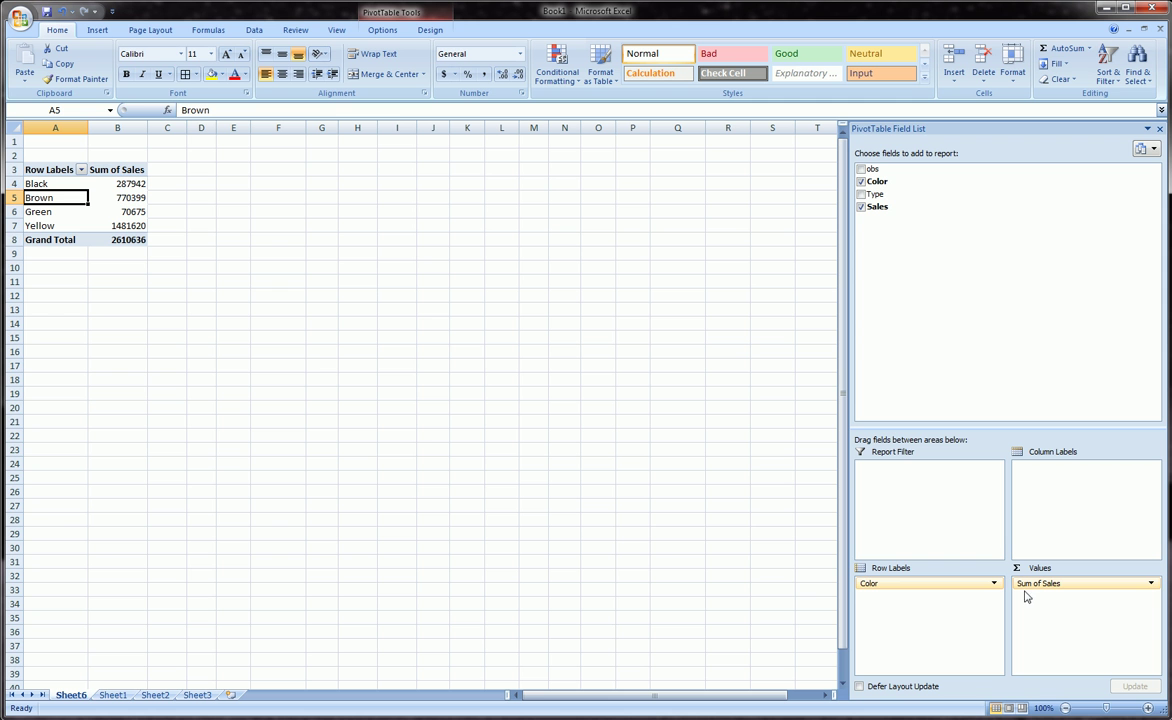
{"action": "left_click_drag", "start_coordinate": [963, 583], "coordinate": [772, 556]}
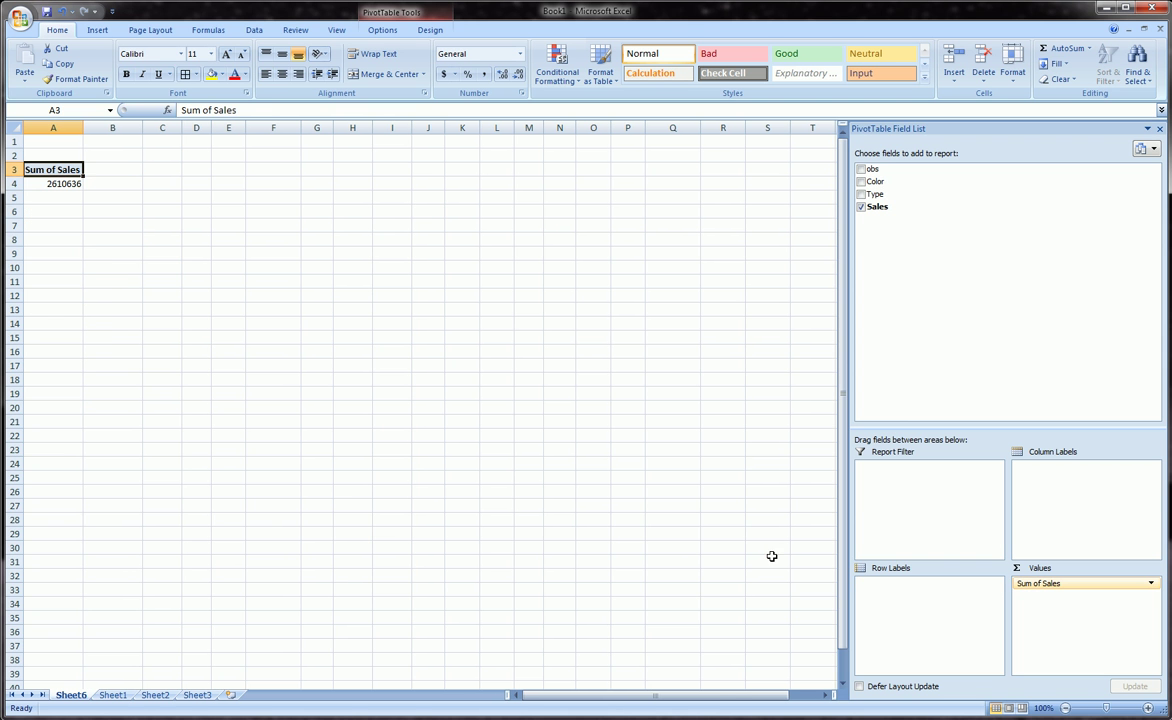
{"action": "left_click_drag", "start_coordinate": [875, 182], "coordinate": [899, 590]}
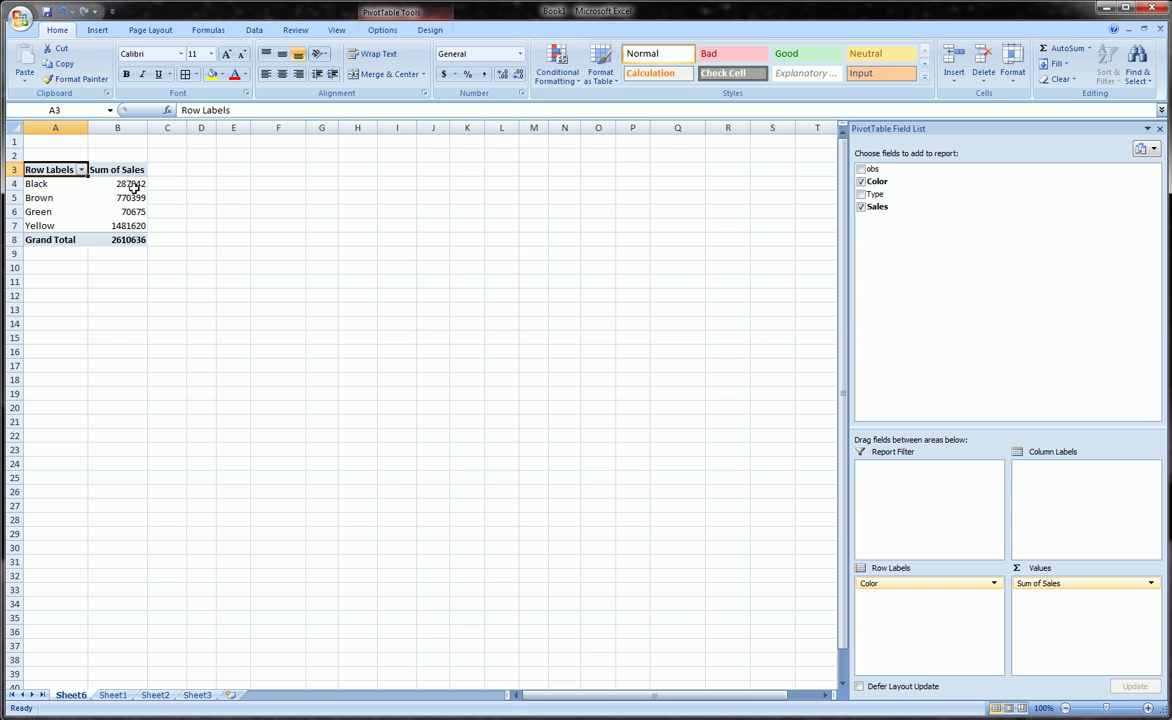
Format the Sum of Sales values in B4:B8 with thousands separators and no decimal places
{"action": "left_click_drag", "start_coordinate": [134, 185], "coordinate": [134, 240]}
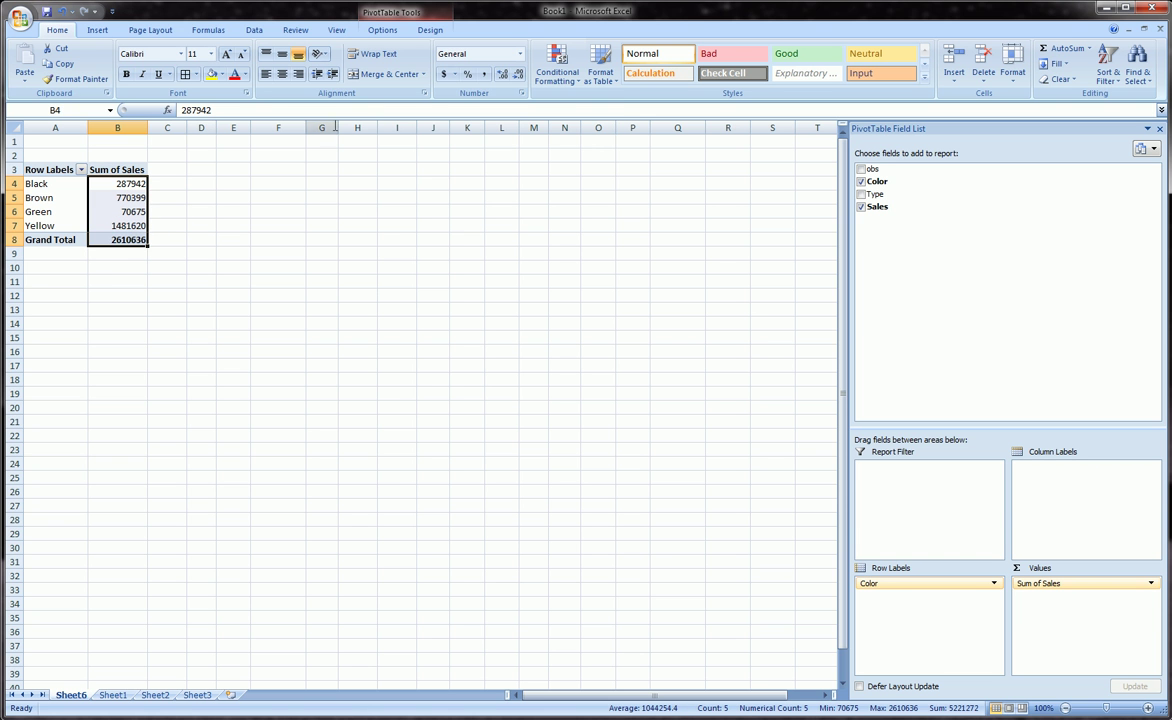
{"action": "left_click", "coordinate": [484, 77]}
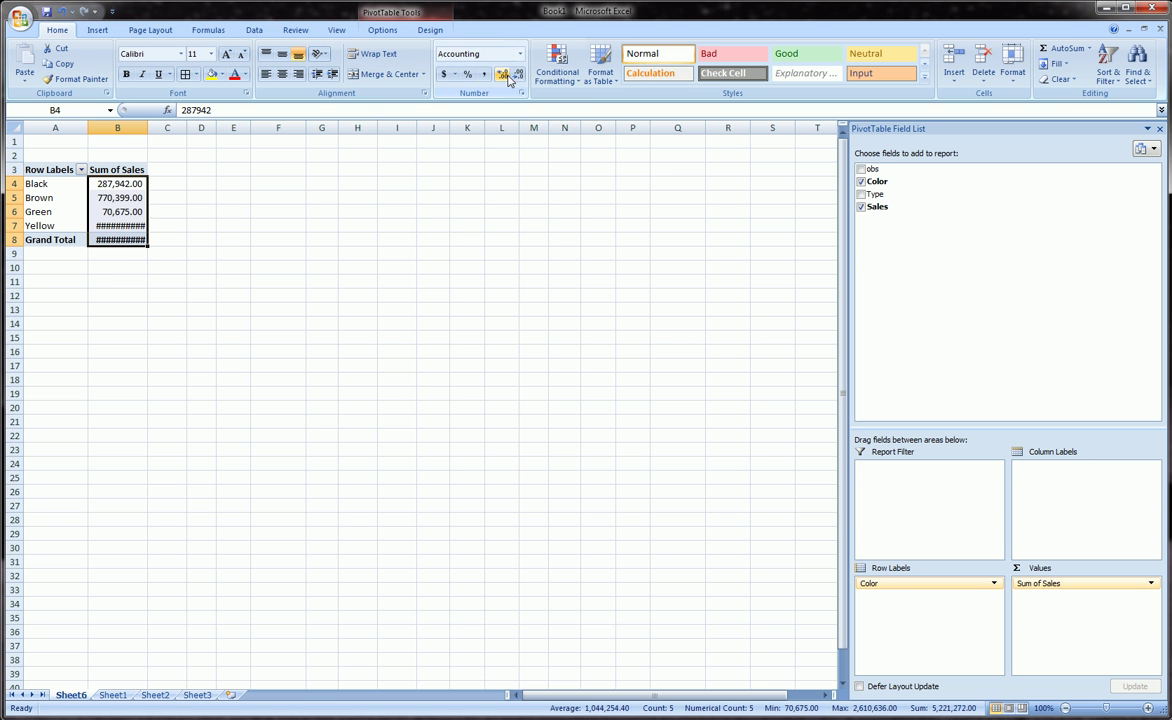
{"action": "left_click", "coordinate": [516, 78]}
{"action": "left_click", "coordinate": [516, 78]}
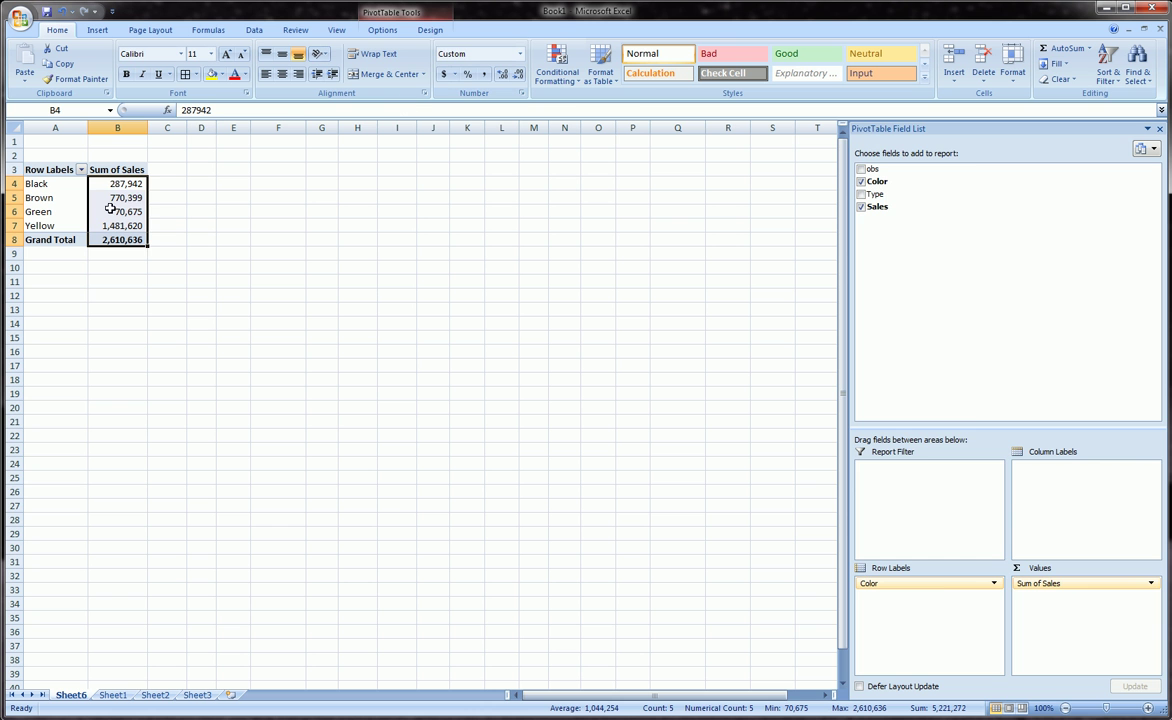
{"action": "left_click", "coordinate": [115, 295]}
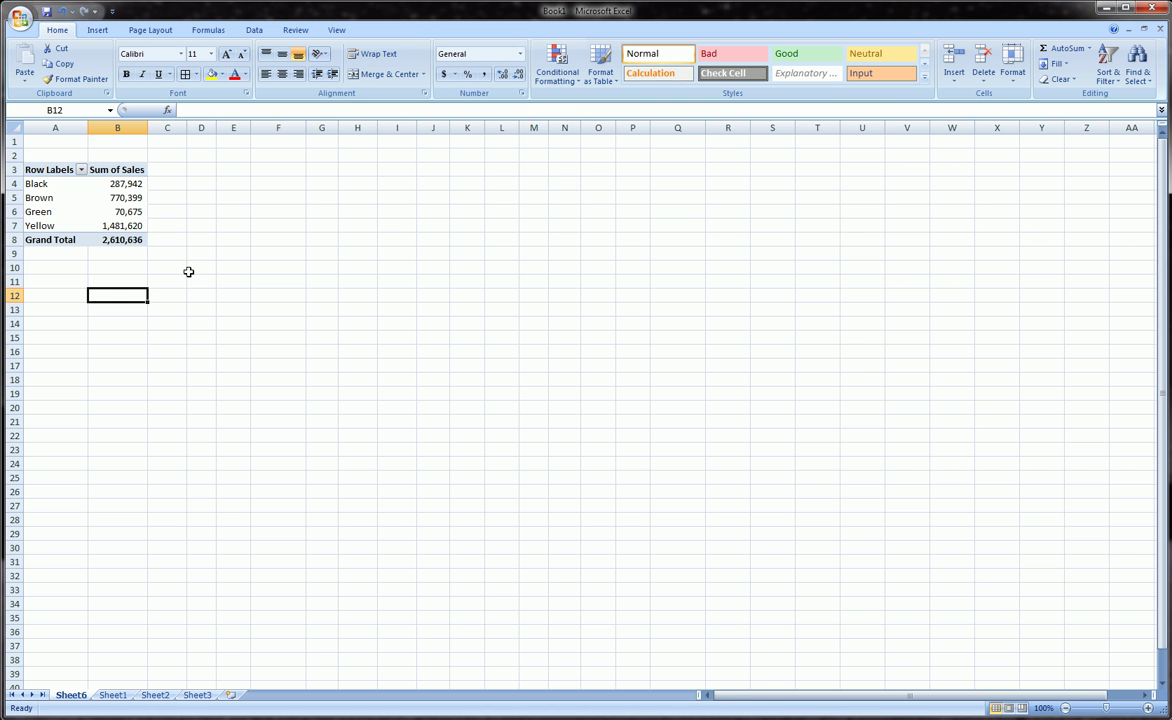
{"action": "left_click", "coordinate": [128, 211]}
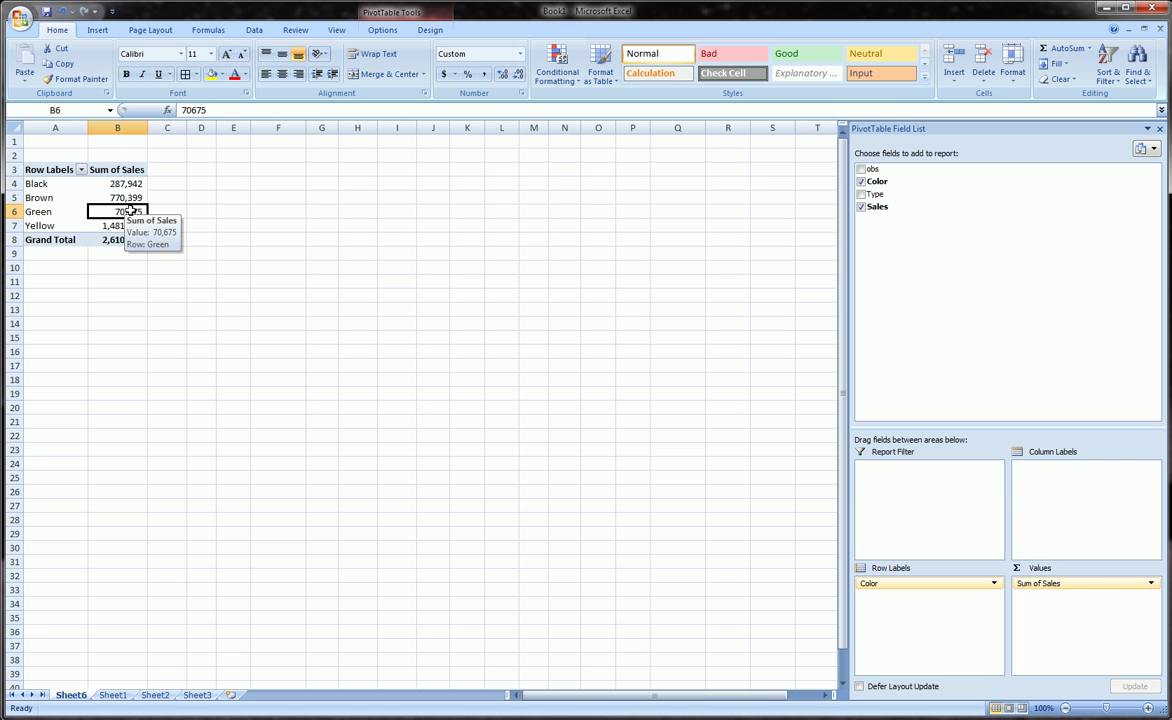
{"action": "left_click", "coordinate": [381, 30]}
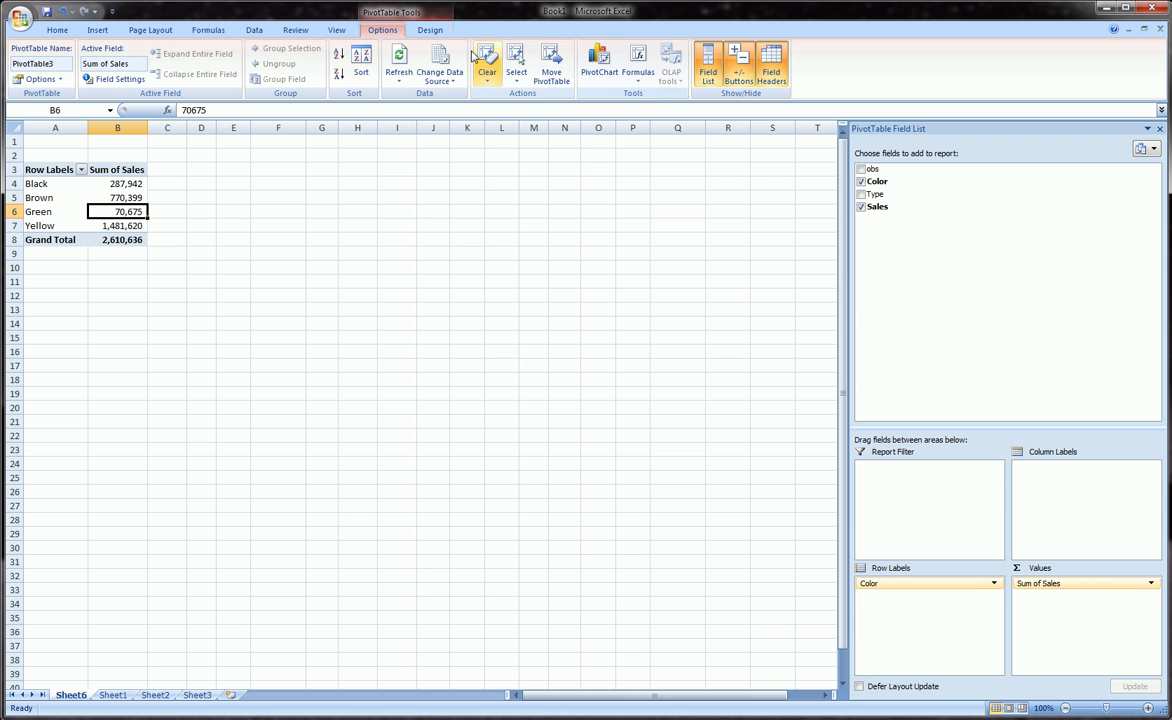
{"action": "left_click", "coordinate": [432, 32]}
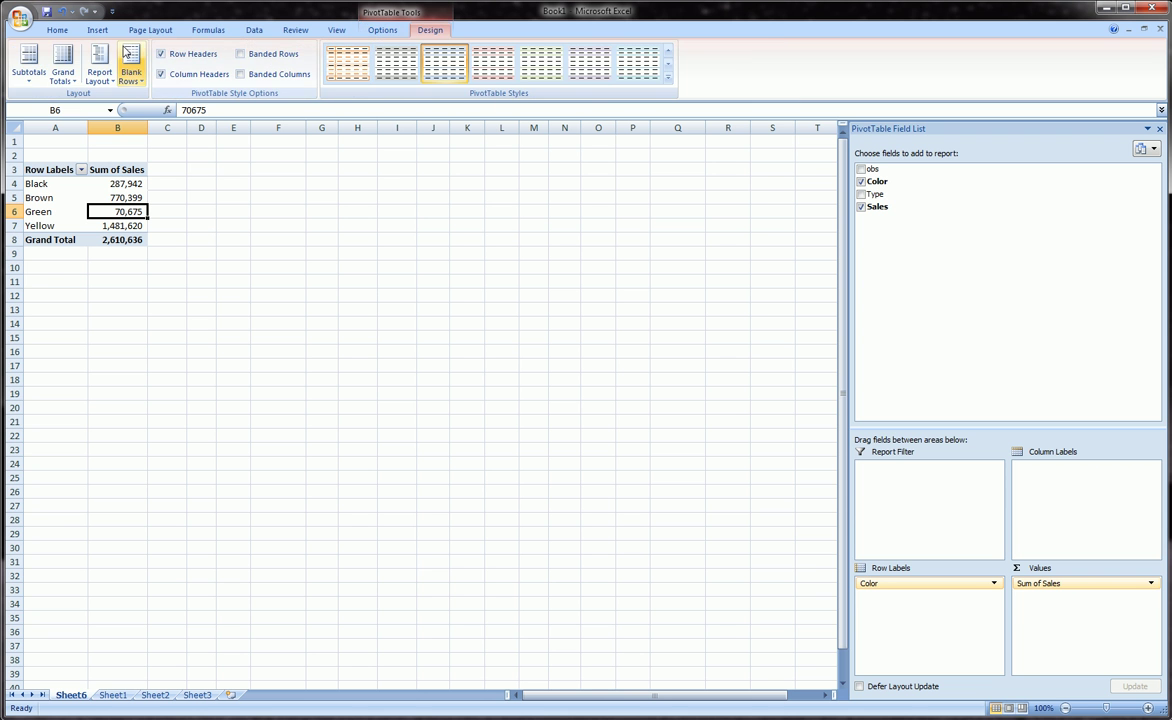
{"action": "left_click", "coordinate": [386, 33]}
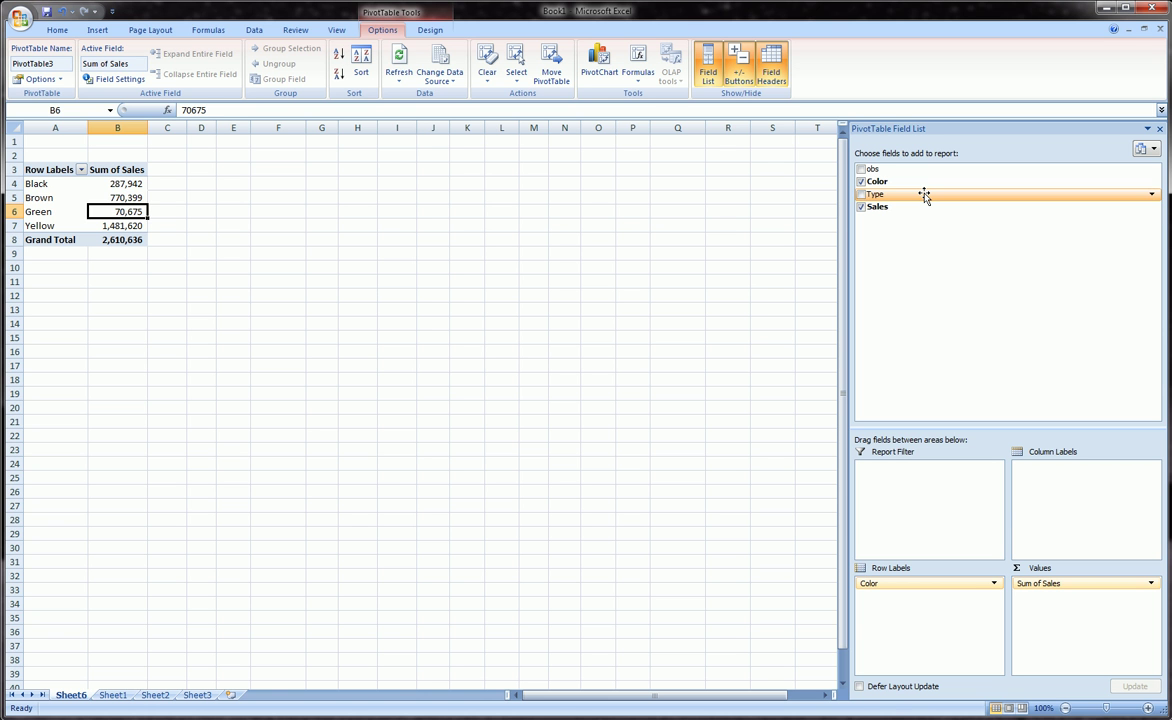
Review the Black and Brown rows with their sales totals in the PivotTable
{"action": "left_click", "coordinate": [76, 184]}
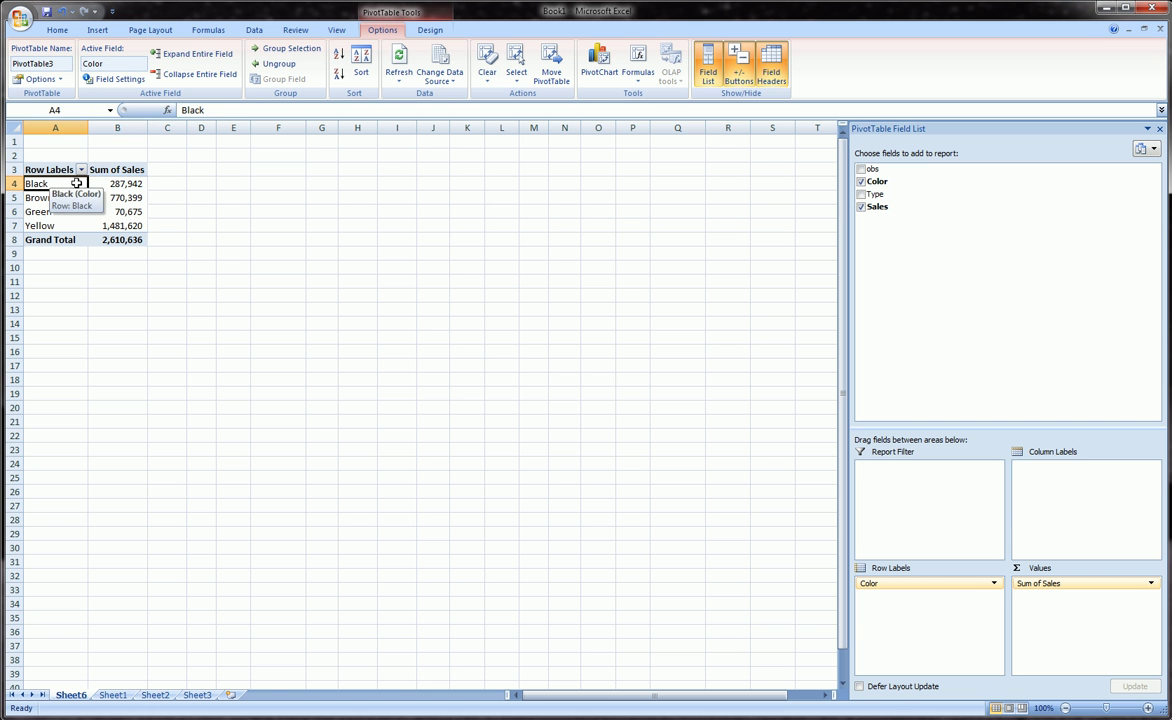
{"action": "left_click", "coordinate": [118, 184]}
{"action": "left_click", "coordinate": [57, 197]}
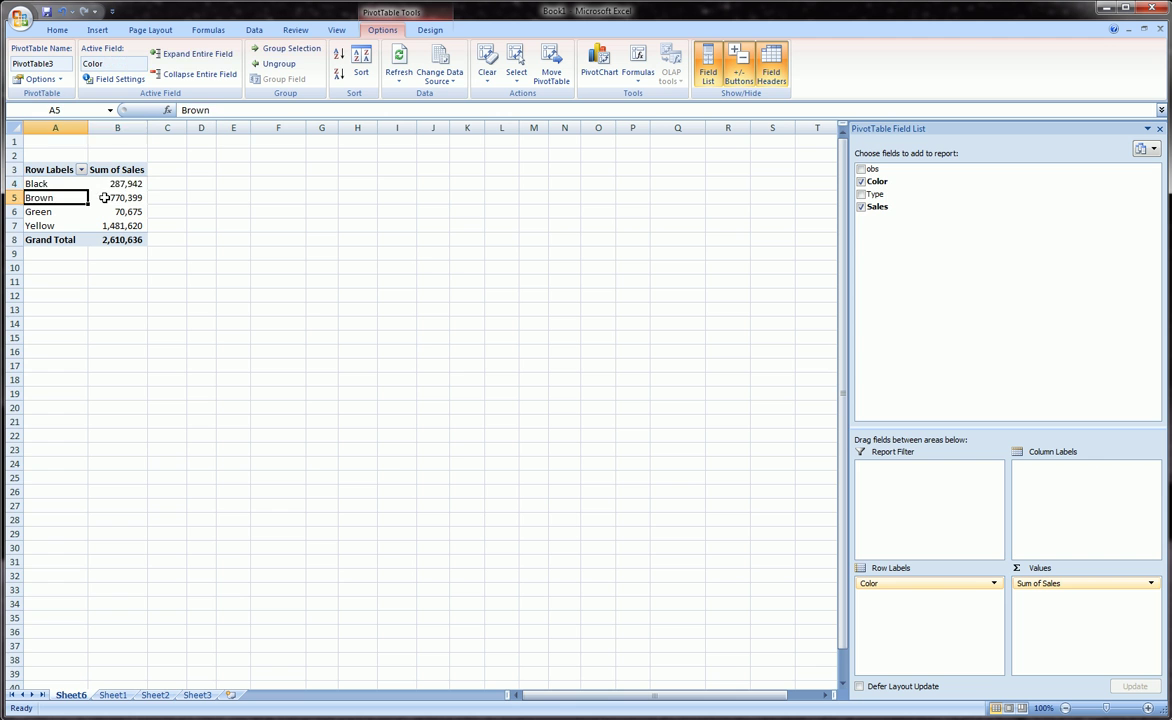
{"action": "left_click", "coordinate": [104, 197]}
Check the sum of the Yellow Sales cells D3, D7, D12 and D13 on Sheet1 and return to the PivotTable on Sheet6
{"action": "left_click", "coordinate": [113, 694]}
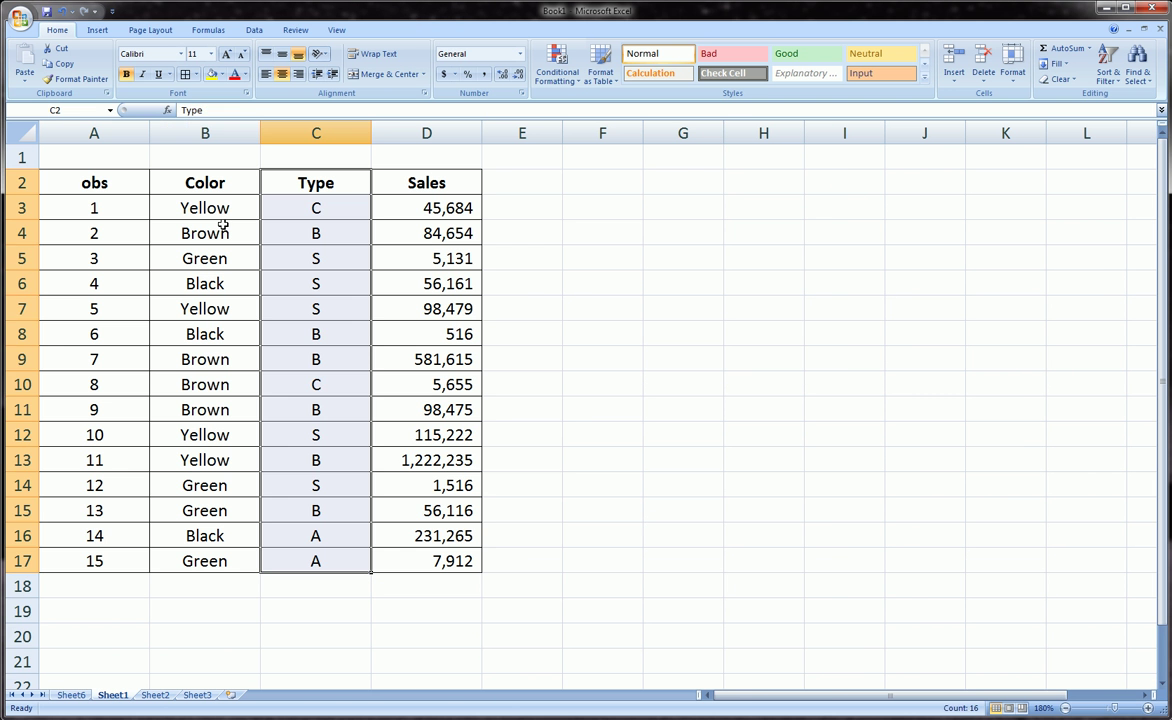
{"action": "left_click", "coordinate": [212, 207]}
{"action": "left_click", "coordinate": [424, 206]}
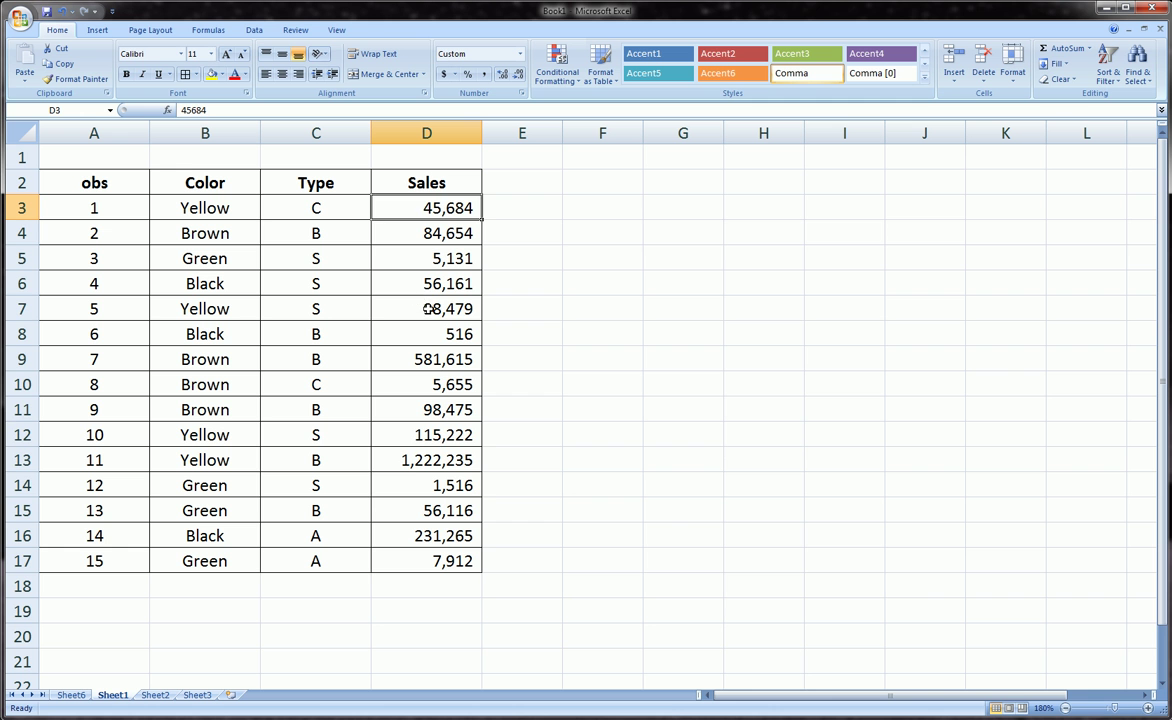
{"action": "left_click", "coordinate": [428, 309], "text": "ctrl"}
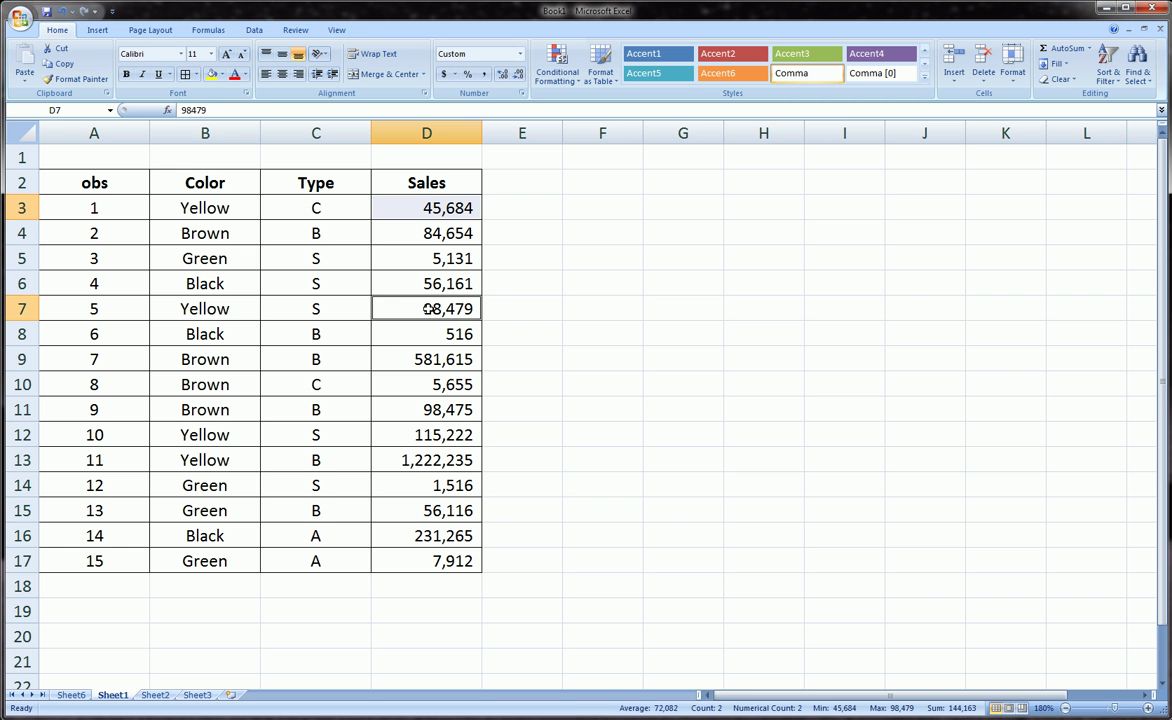
{"action": "left_click", "coordinate": [437, 434], "text": "ctrl"}
{"action": "left_click", "coordinate": [458, 460], "text": "ctrl"}
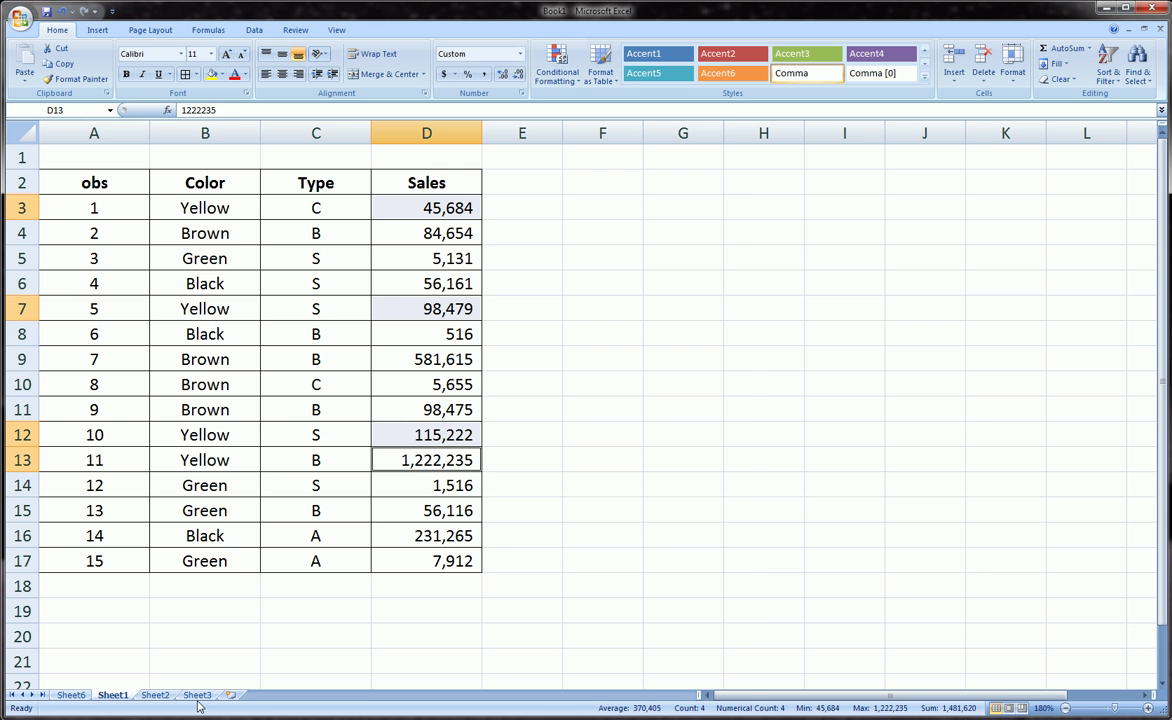
{"action": "left_click", "coordinate": [70, 694]}
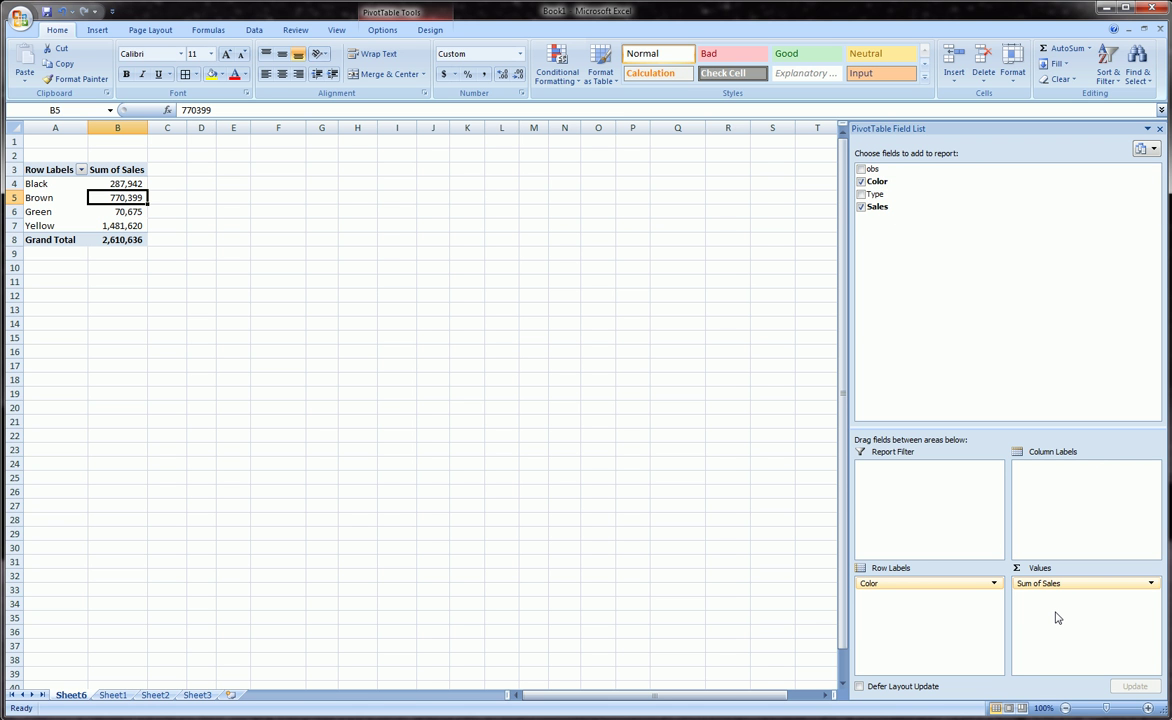
{"action": "left_click_drag", "start_coordinate": [877, 181], "coordinate": [872, 586]}
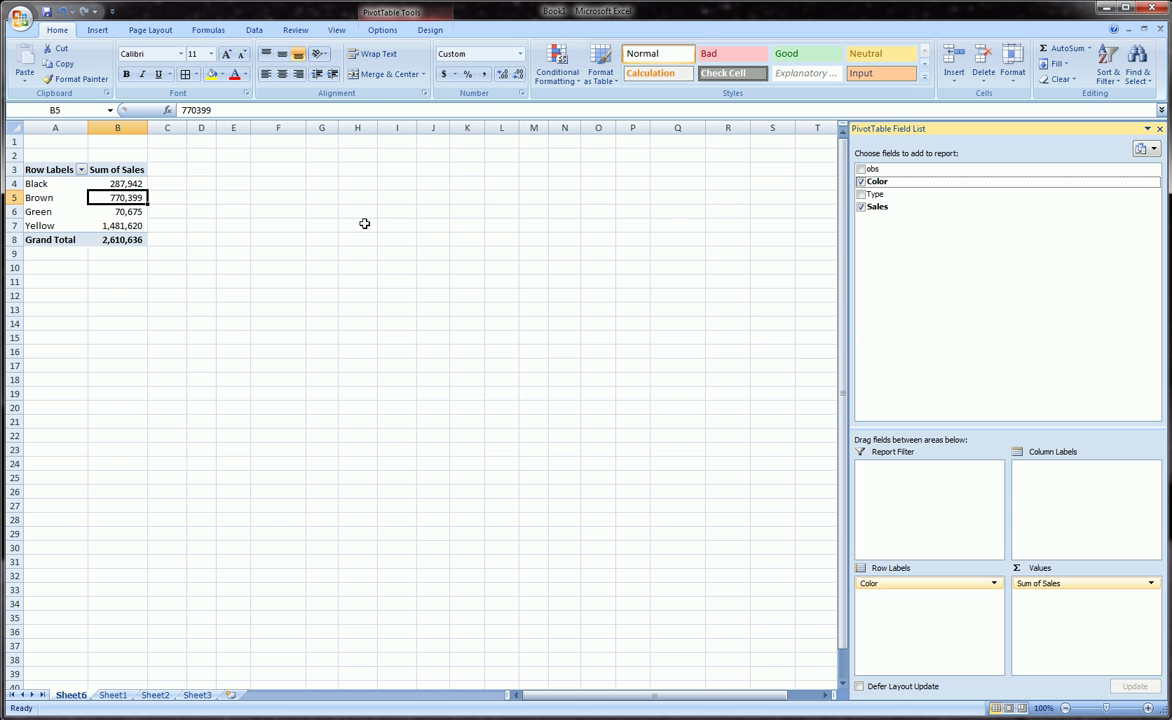
Turn off the PivotTable's grand totals for both rows and columns in PivotTable Options
{"action": "left_click", "coordinate": [116, 211]}
{"action": "right_click", "coordinate": [117, 213]}
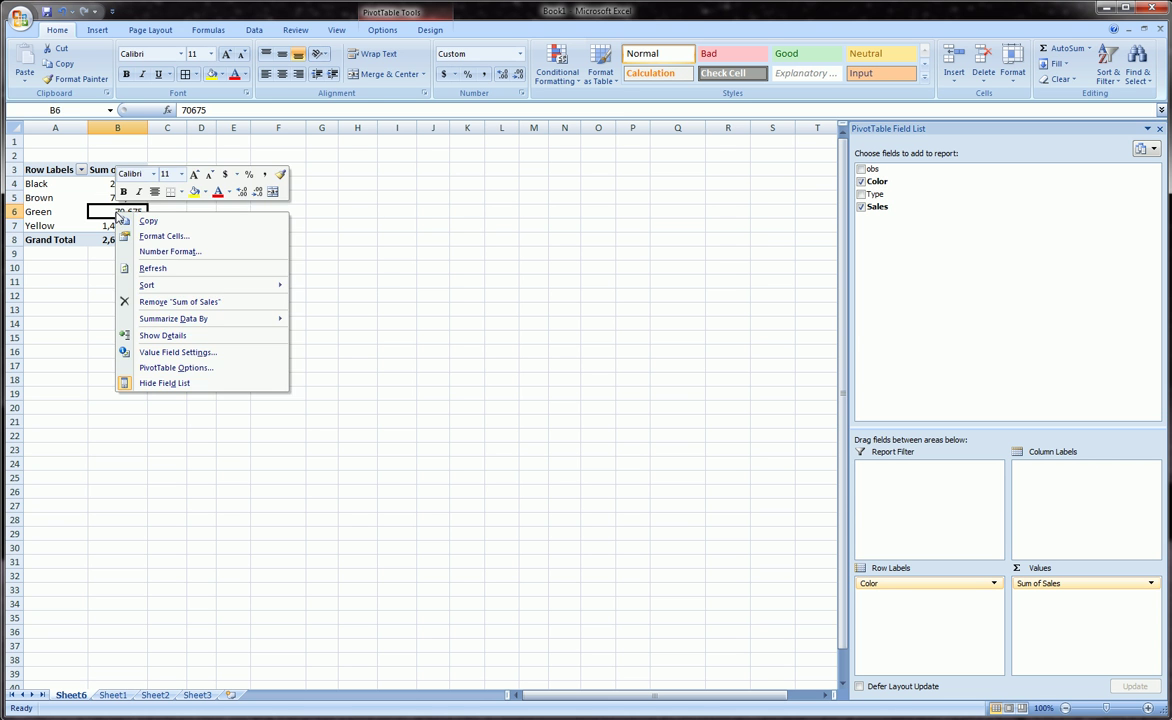
{"action": "left_click", "coordinate": [218, 368]}
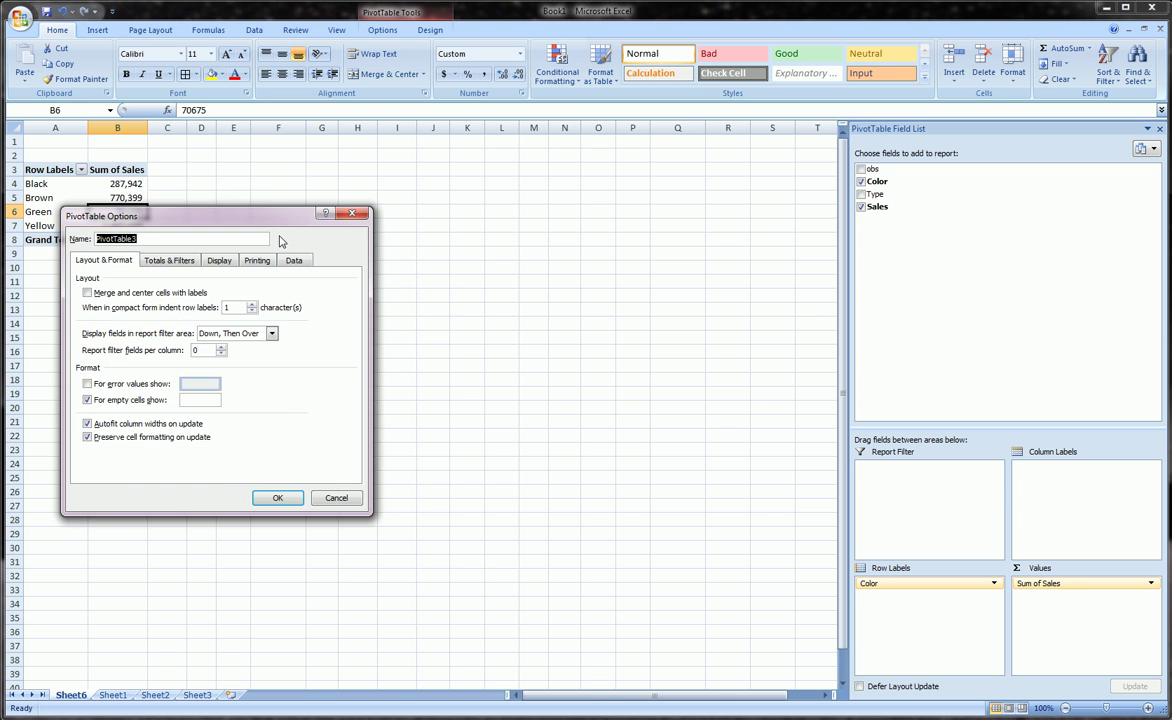
{"action": "left_click_drag", "start_coordinate": [180, 254], "coordinate": [507, 254]}
{"action": "left_click", "coordinate": [498, 298]}
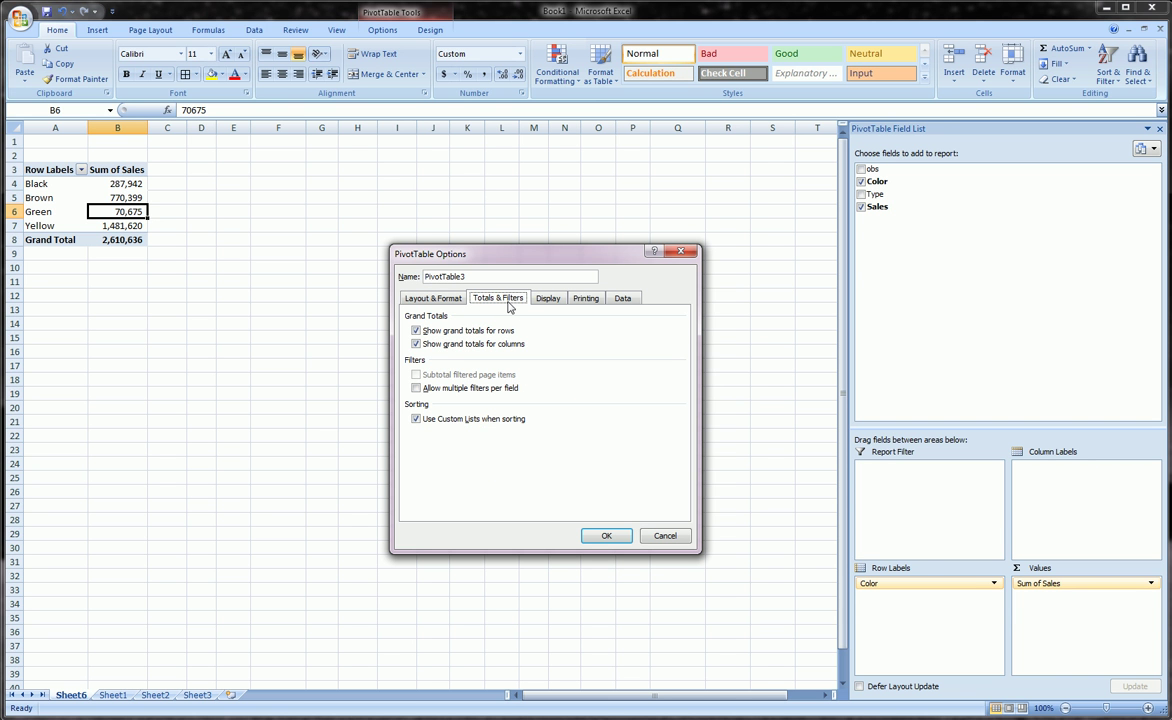
{"action": "left_click", "coordinate": [416, 330]}
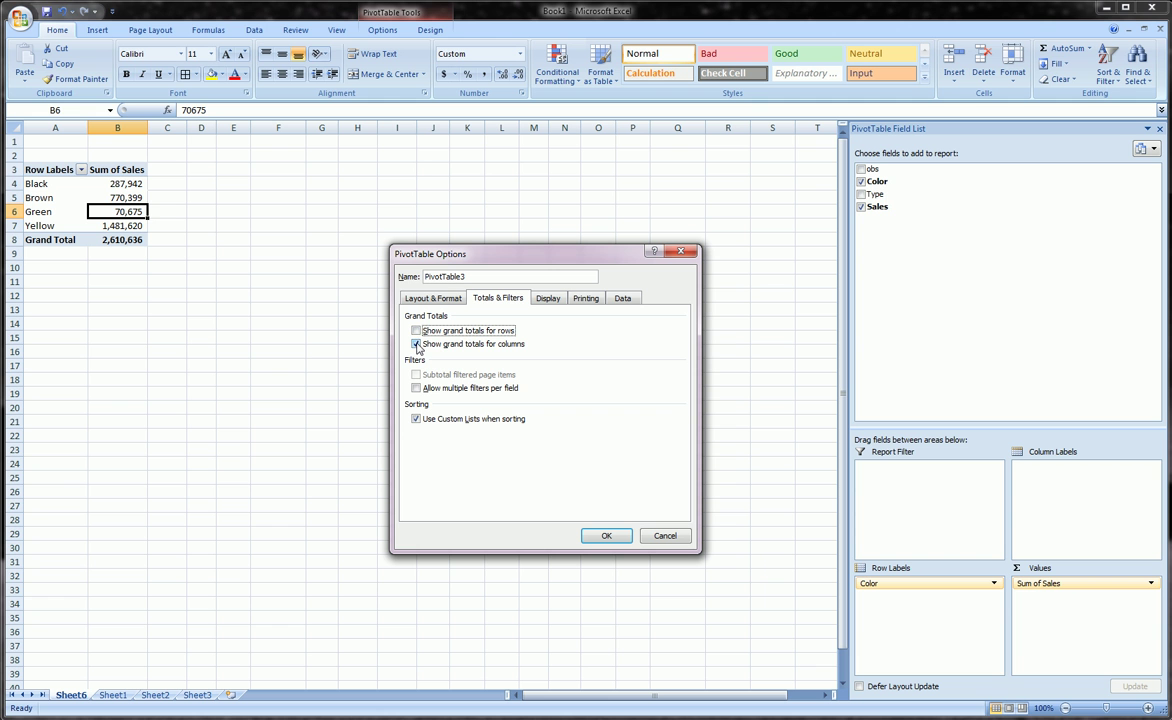
{"action": "left_click", "coordinate": [416, 344]}
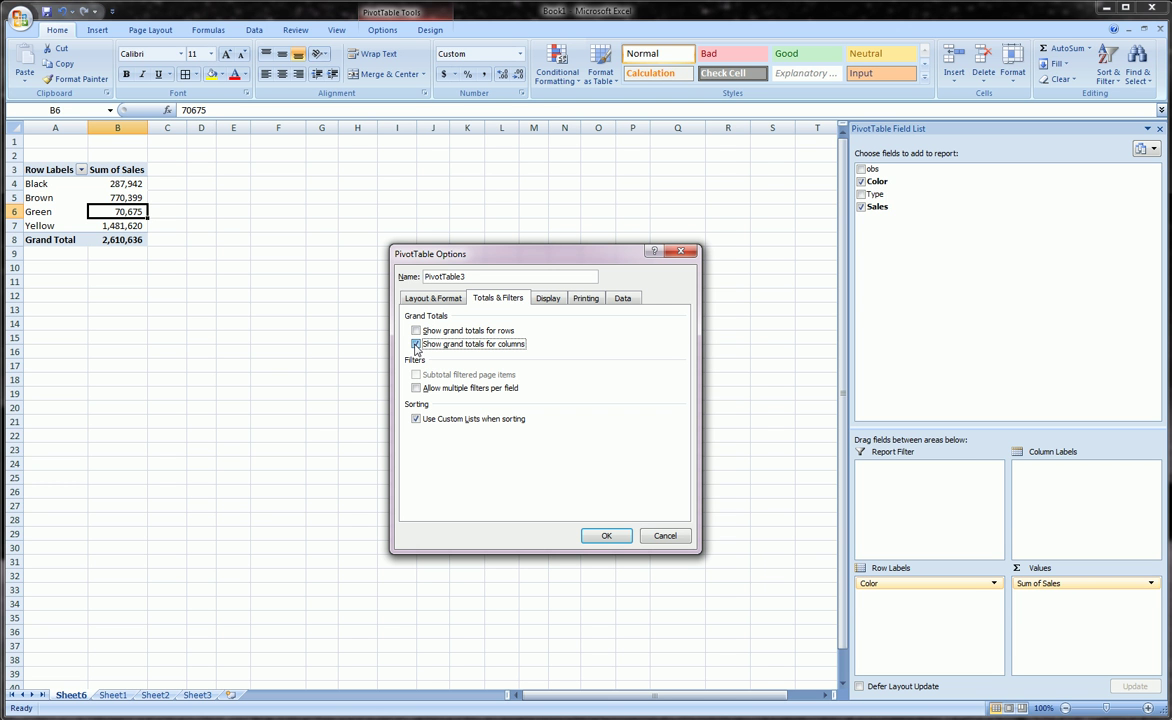
{"action": "left_click", "coordinate": [416, 344]}
{"action": "left_click", "coordinate": [604, 535]}
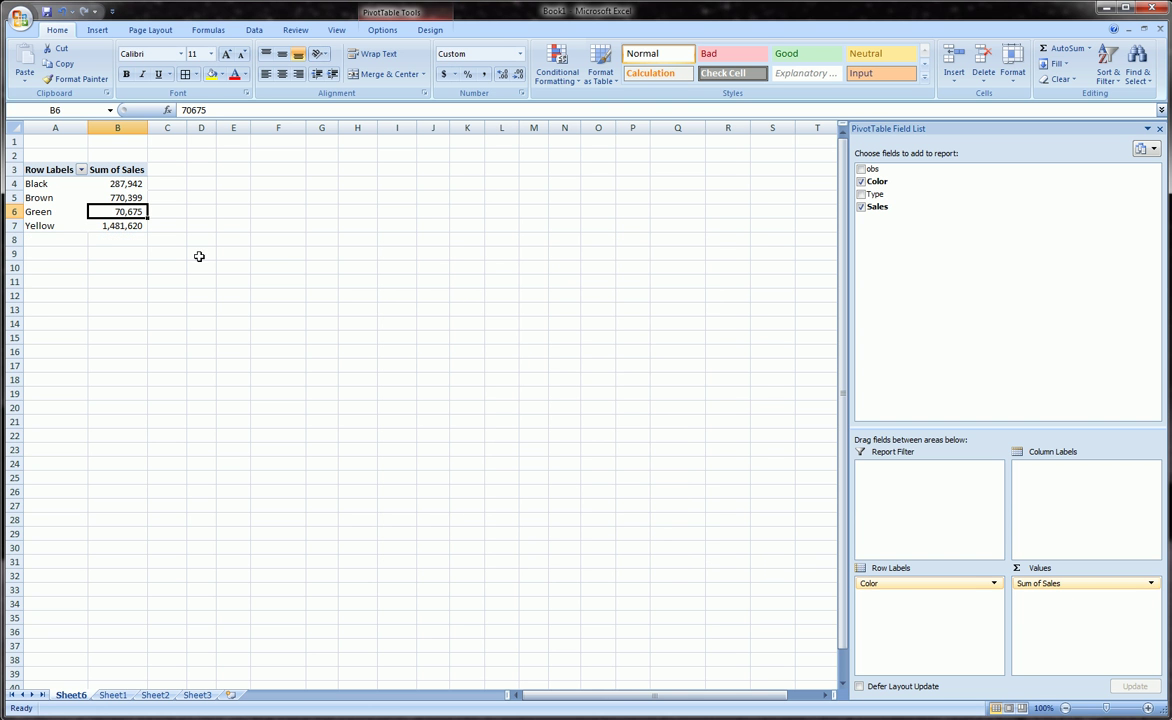
Turn the PivotTable's grand totals for rows and columns back on, and select the Brown sales cell B5
{"action": "right_click", "coordinate": [126, 196]}
{"action": "left_click", "coordinate": [191, 353]}
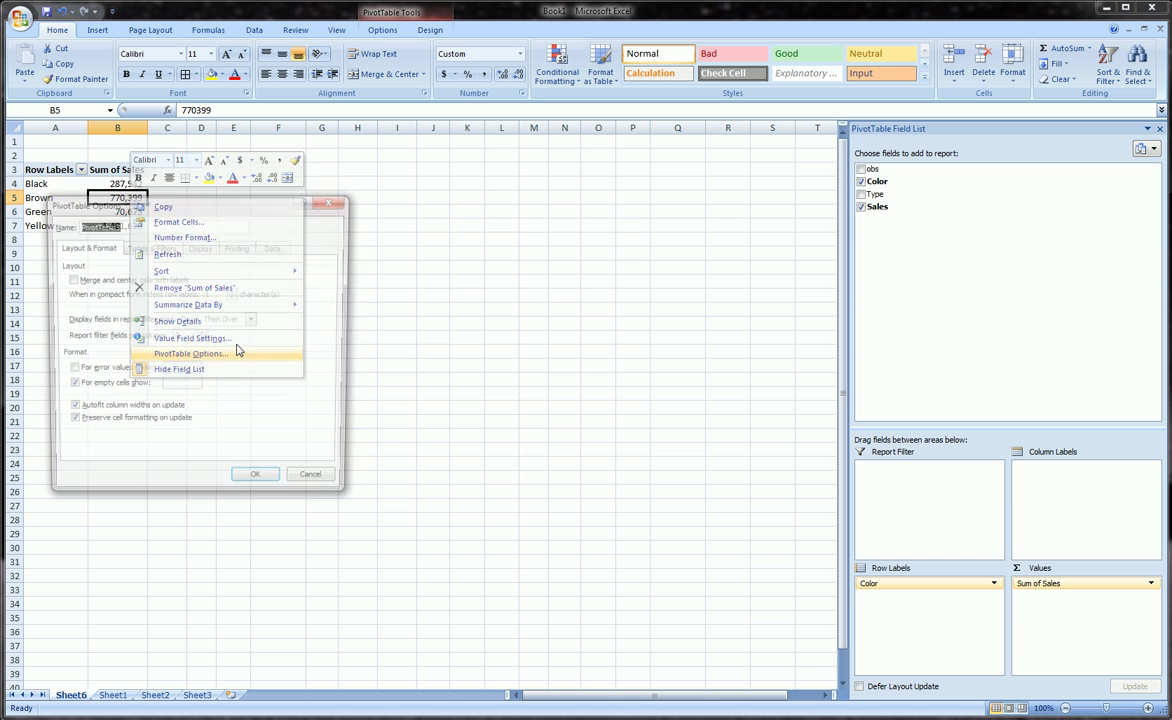
{"action": "left_click", "coordinate": [150, 246]}
{"action": "left_click_drag", "start_coordinate": [193, 210], "coordinate": [455, 219]}
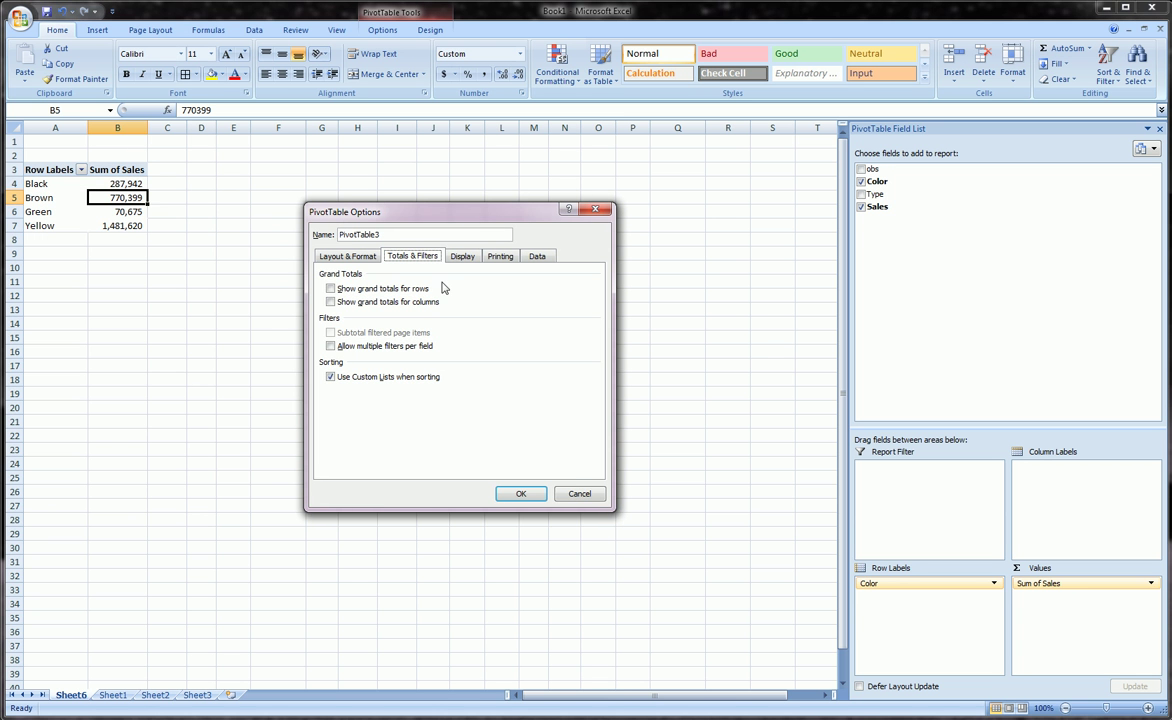
{"action": "left_click", "coordinate": [330, 288]}
{"action": "left_click", "coordinate": [330, 301]}
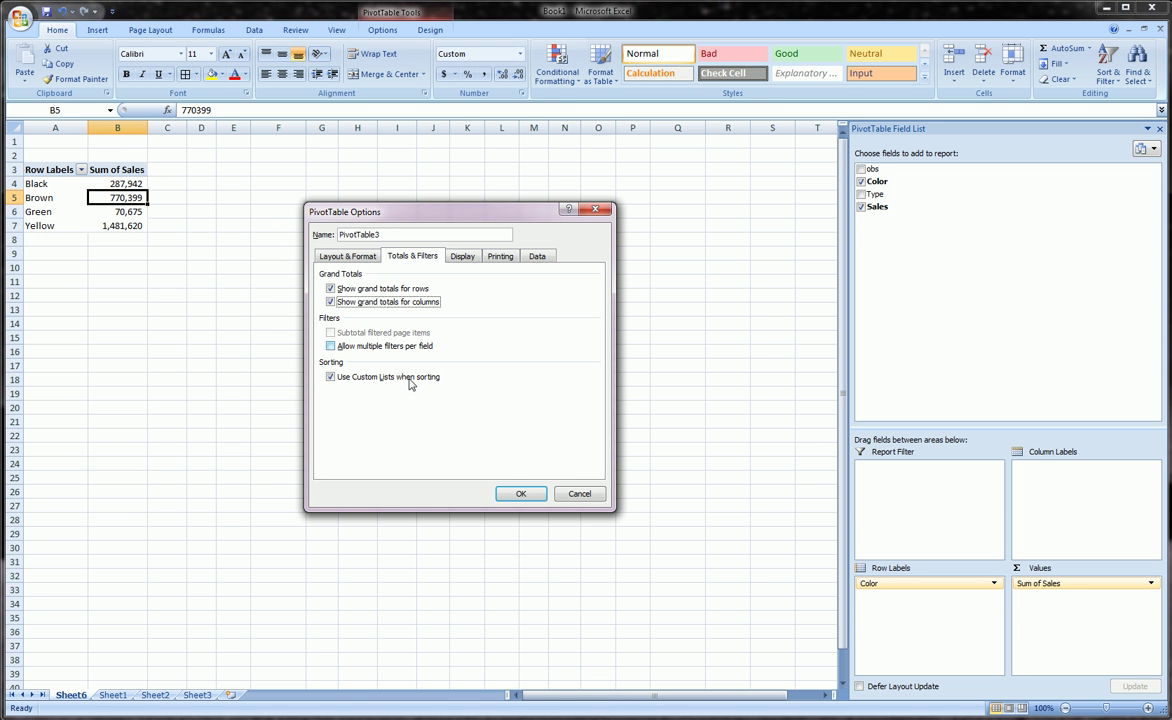
{"action": "left_click", "coordinate": [521, 493]}
{"action": "left_click", "coordinate": [358, 245]}
{"action": "left_click", "coordinate": [120, 197]}
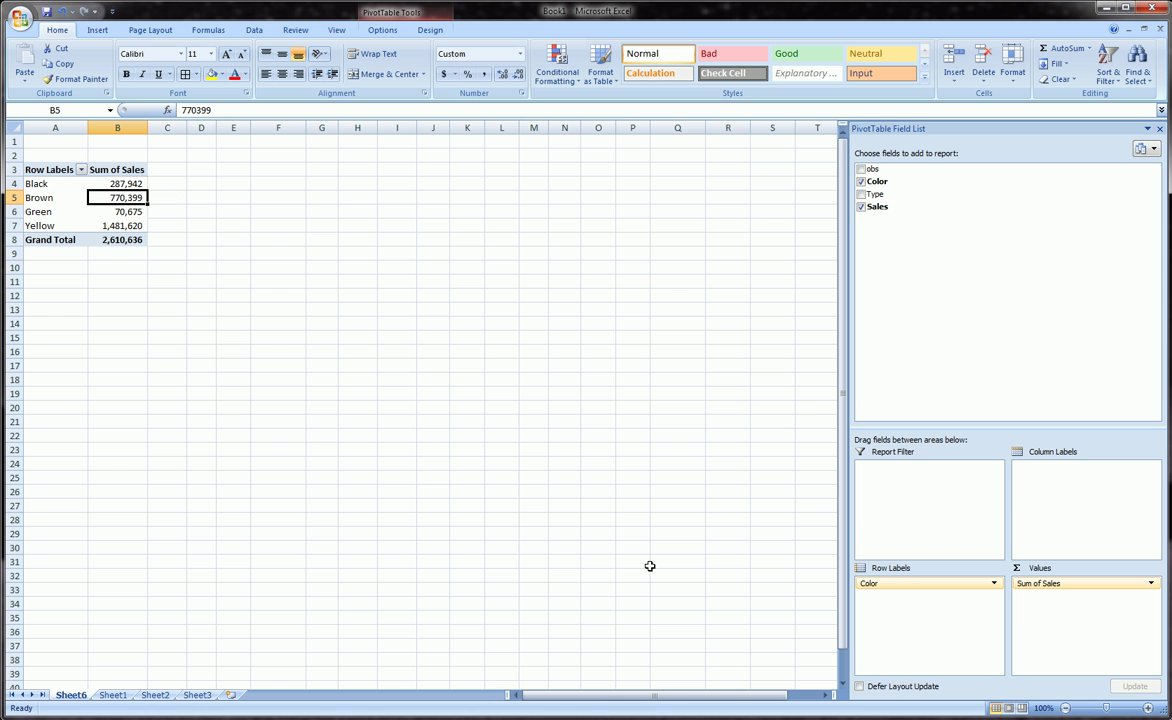
{"action": "left_click_drag", "start_coordinate": [960, 584], "coordinate": [930, 628]}
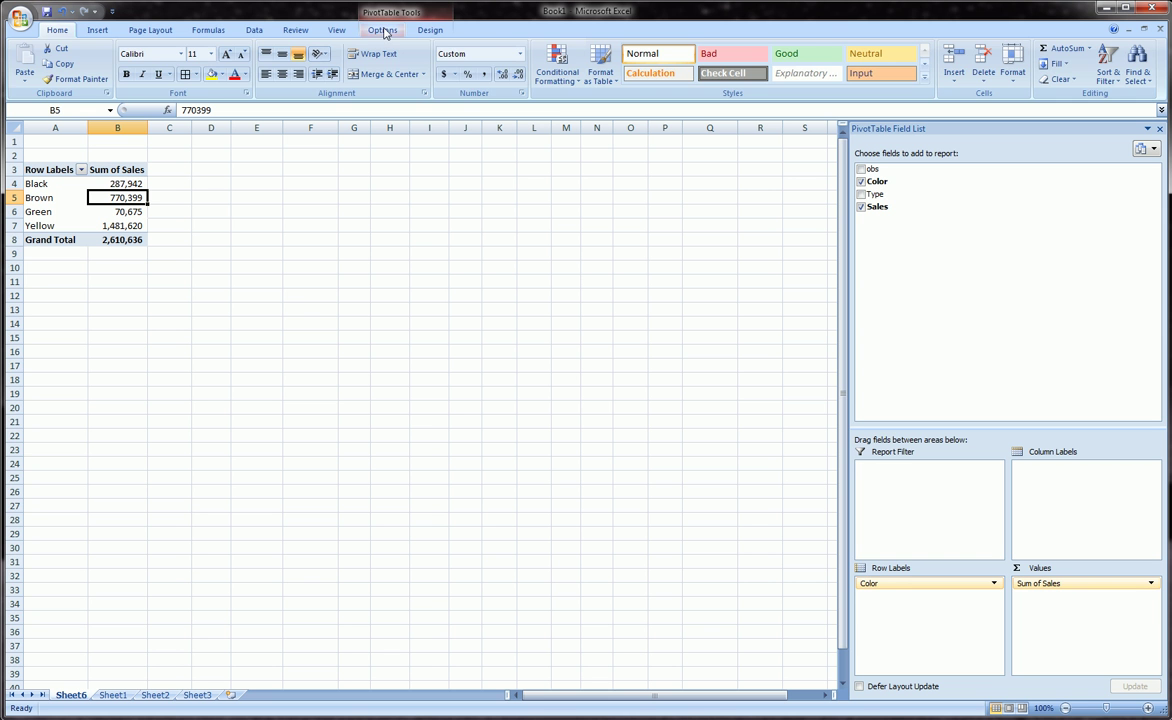
{"action": "left_click", "coordinate": [382, 30]}
{"action": "left_click", "coordinate": [431, 31]}
{"action": "left_click", "coordinate": [384, 32]}
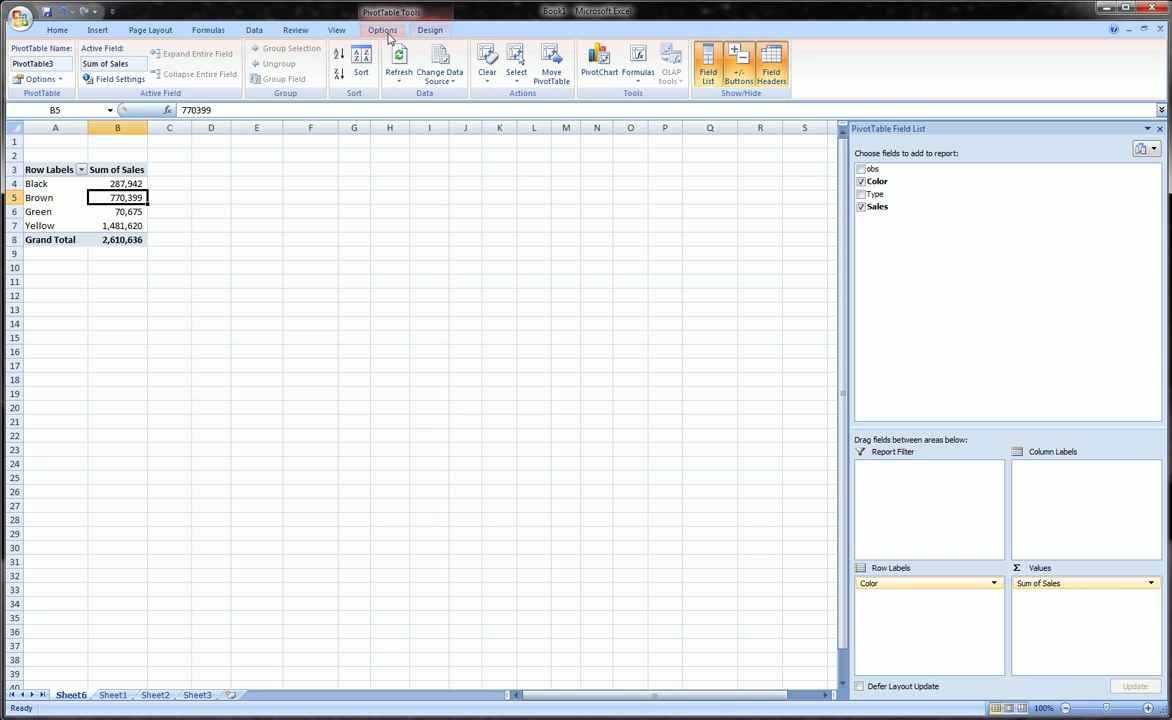